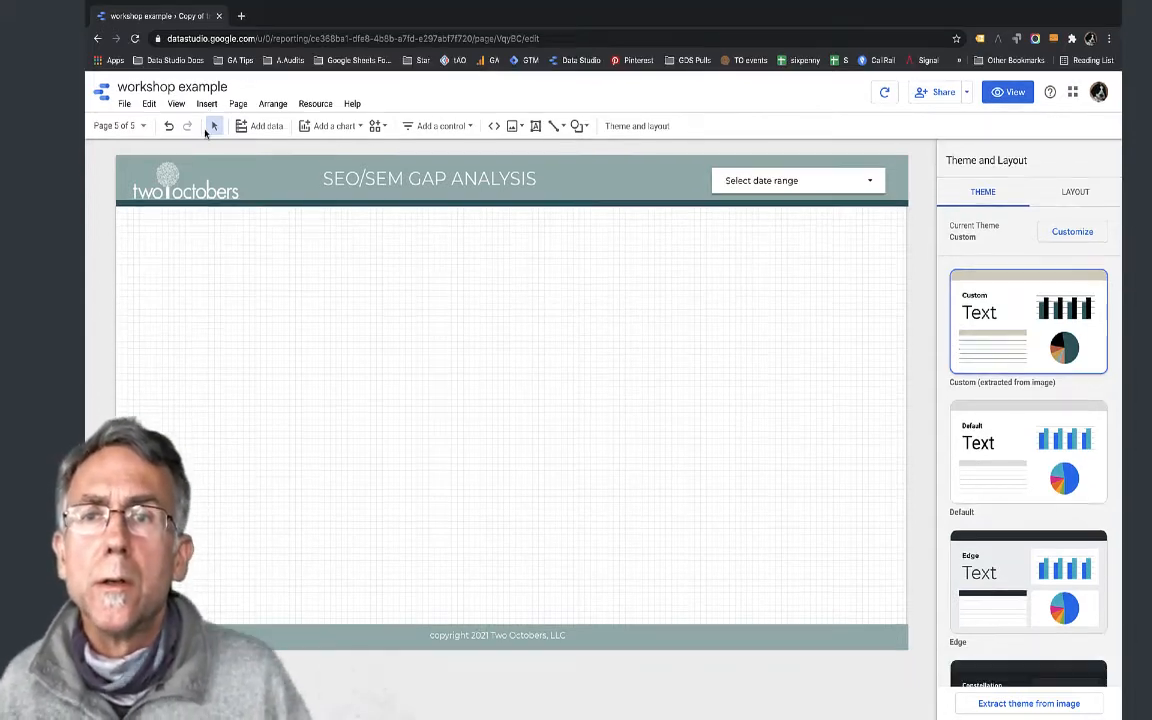
Step: Insert a table chart on the blank SEO/SEM Gap Analysis page, below the header
{"action": "left_click", "coordinate": [205, 103]}
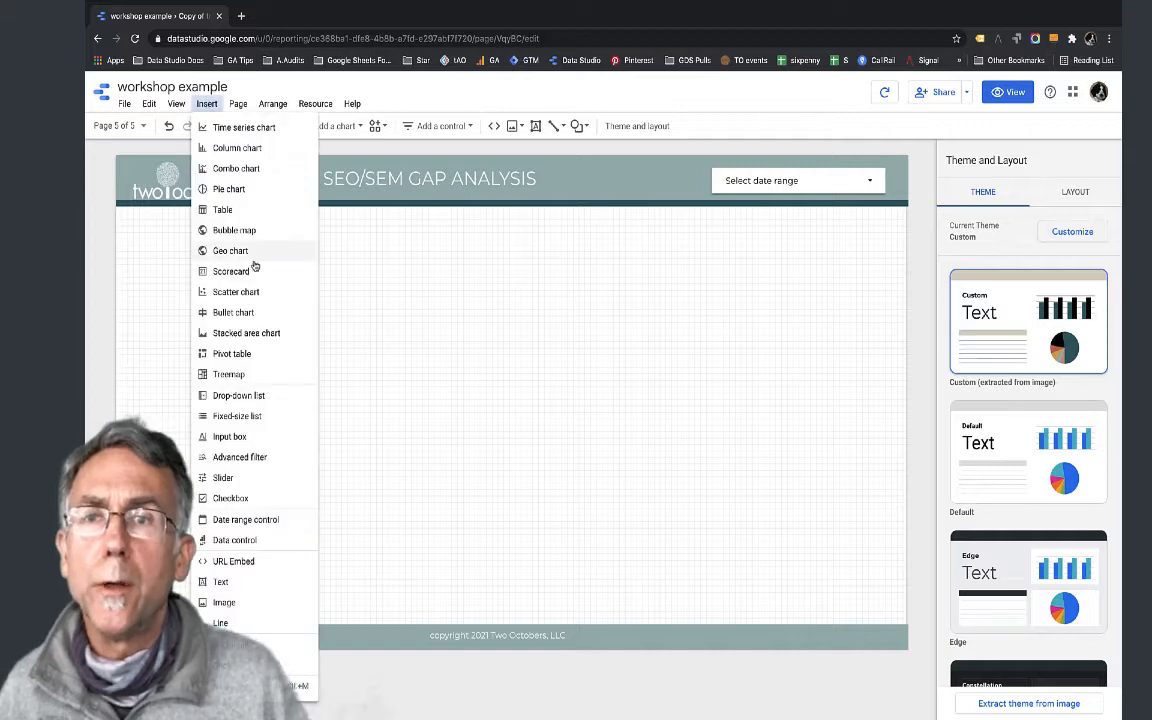
{"action": "left_click", "coordinate": [220, 210]}
{"action": "left_click", "coordinate": [186, 270]}
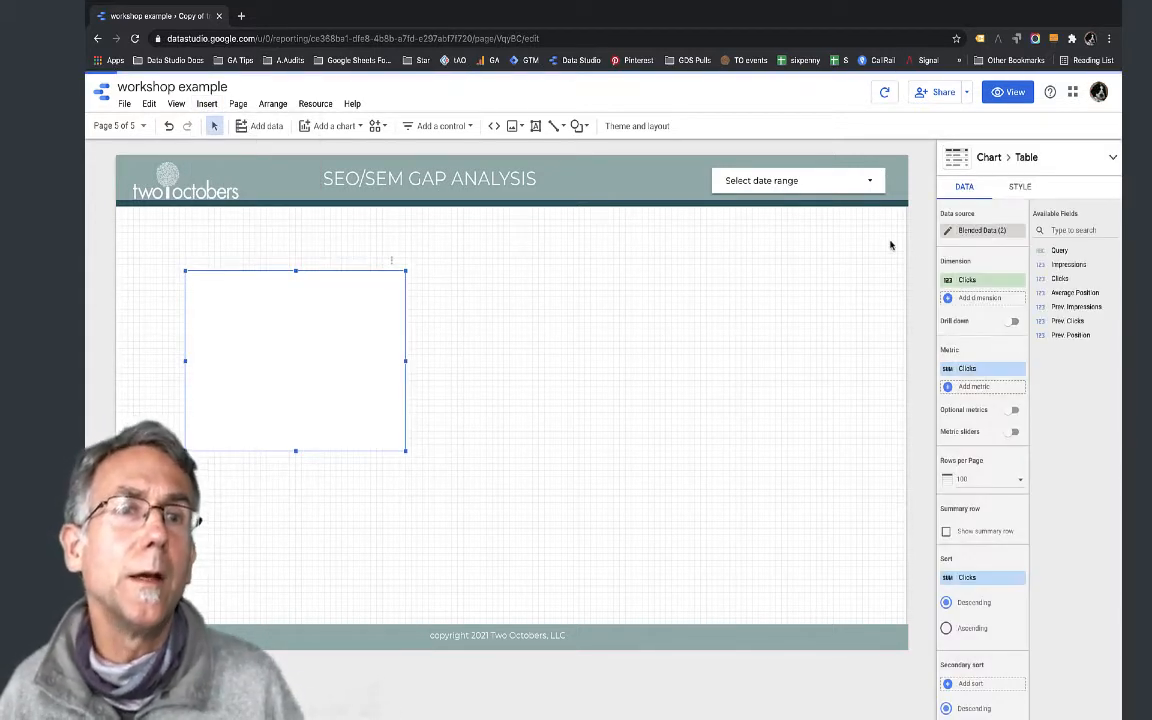
Step: Set the table's data source to sample - gsc, with Query as the dimension and Impressions as the metric
{"action": "left_click", "coordinate": [989, 231]}
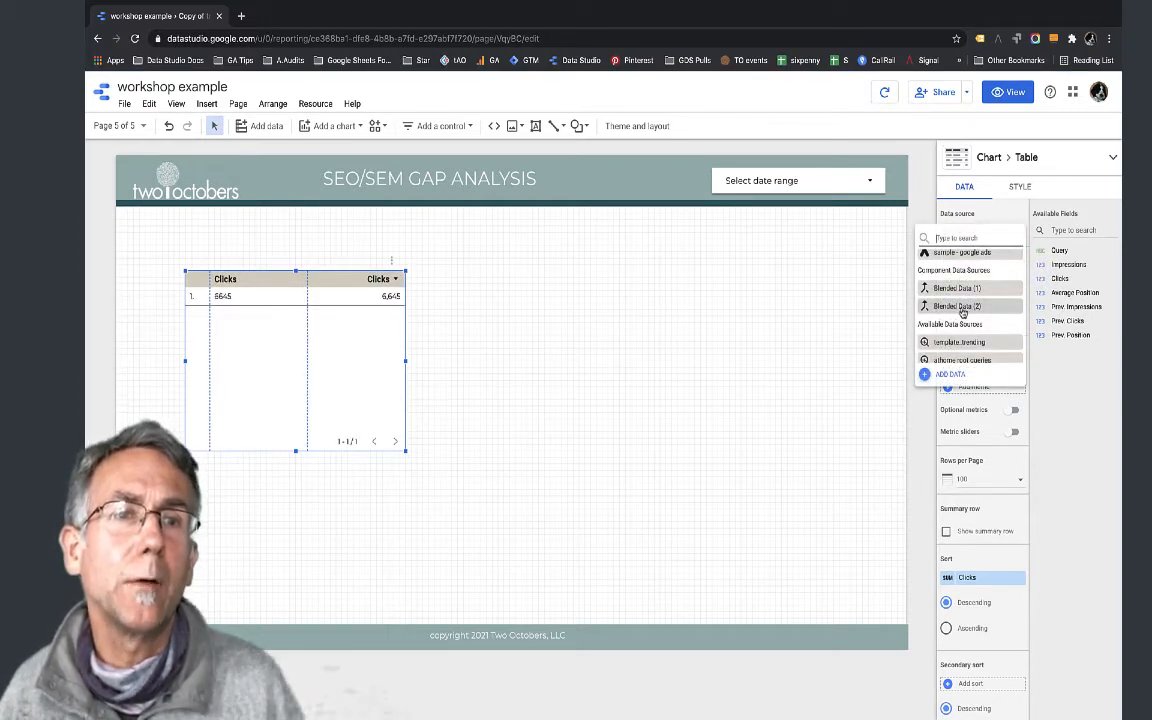
{"action": "scroll", "coordinate": [965, 320], "scroll_direction": "down", "scroll_amount": 2}
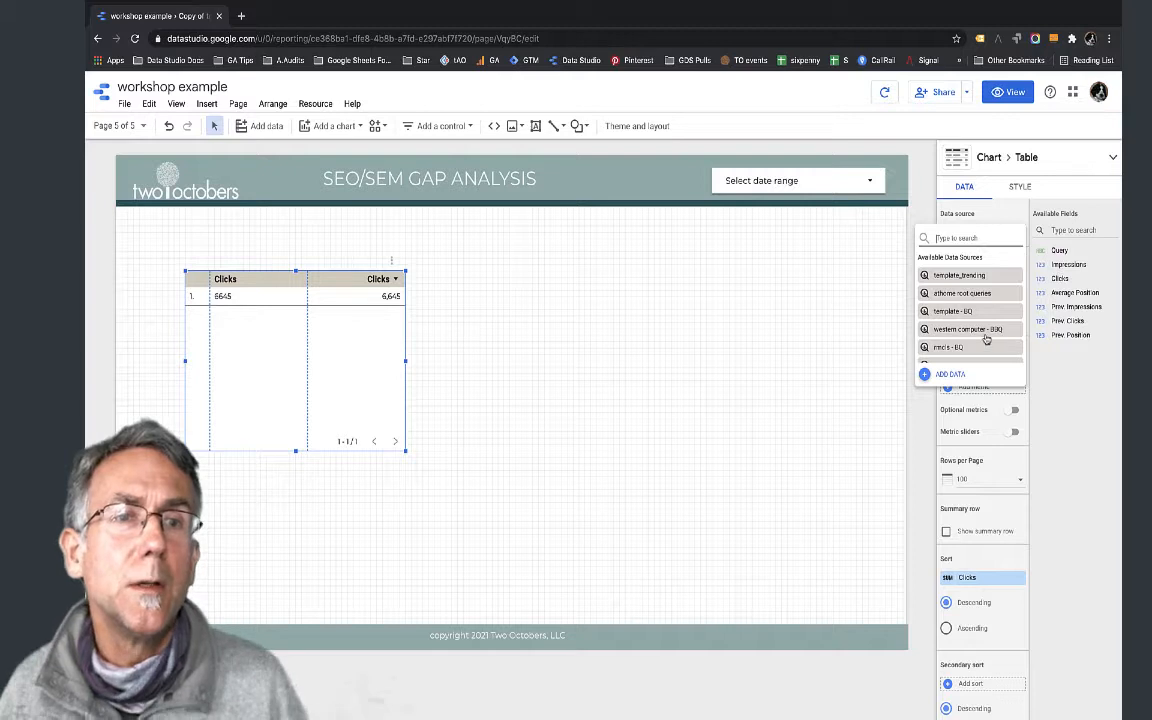
{"action": "scroll", "coordinate": [985, 340], "scroll_direction": "up", "scroll_amount": 4}
{"action": "left_click", "coordinate": [958, 276]}
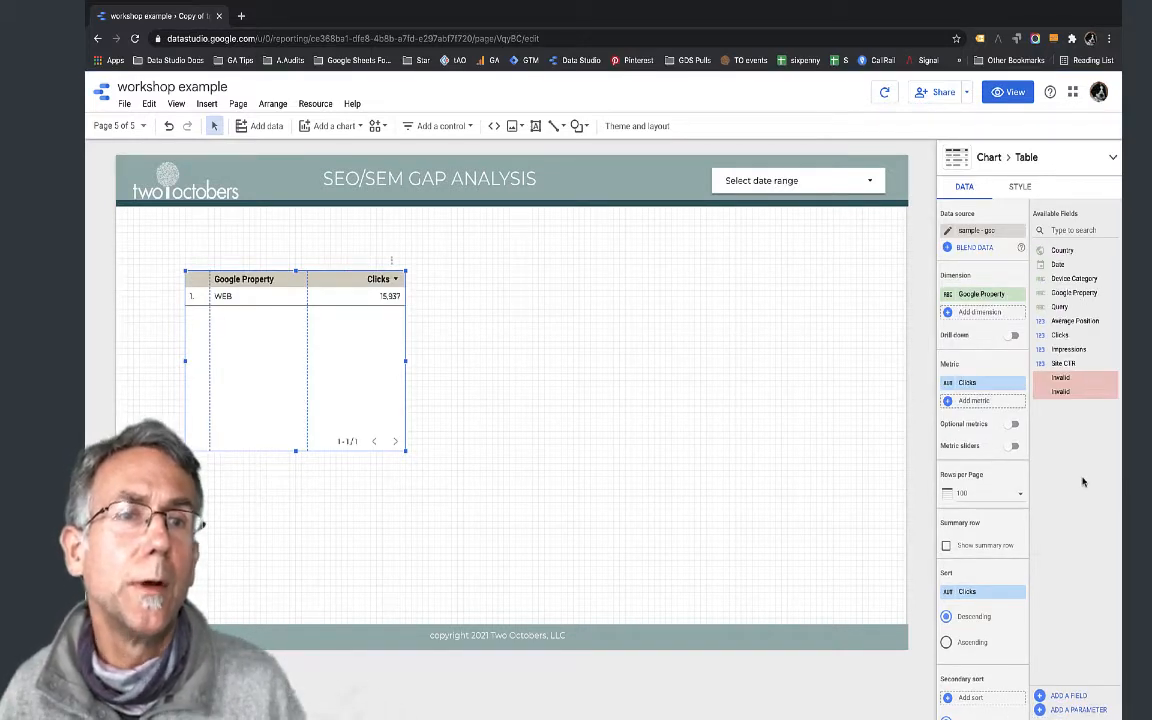
{"action": "left_click_drag", "start_coordinate": [1060, 306], "coordinate": [982, 301]}
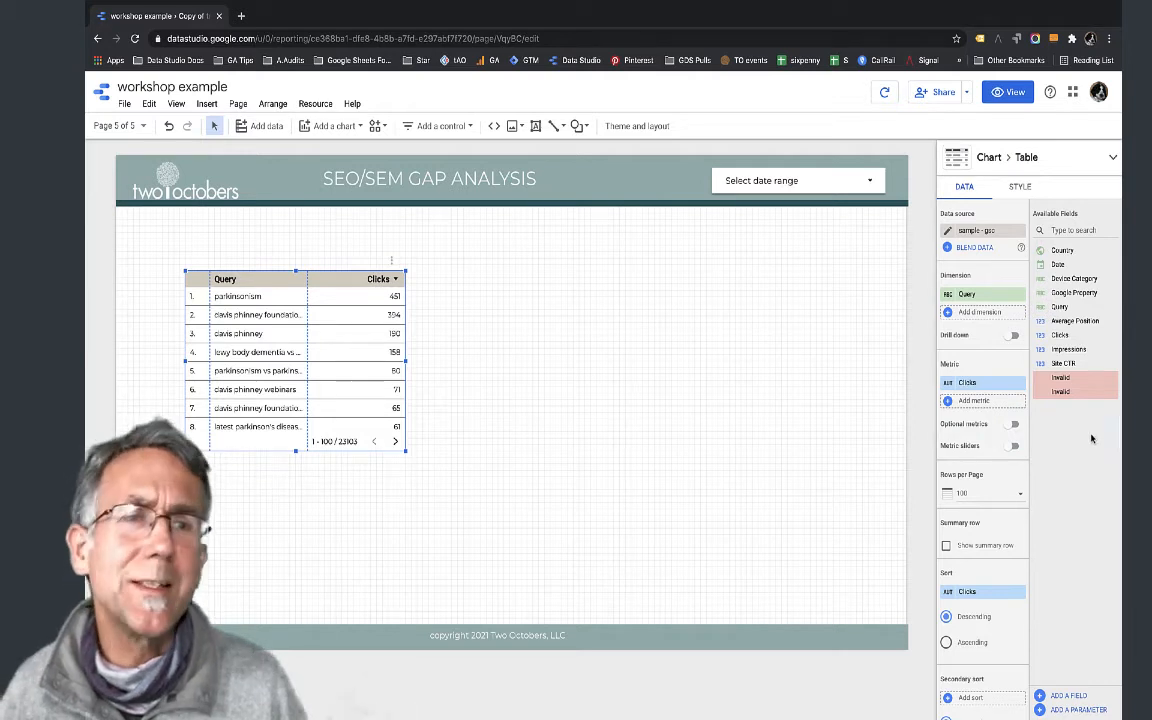
{"action": "left_click_drag", "start_coordinate": [1084, 350], "coordinate": [985, 390]}
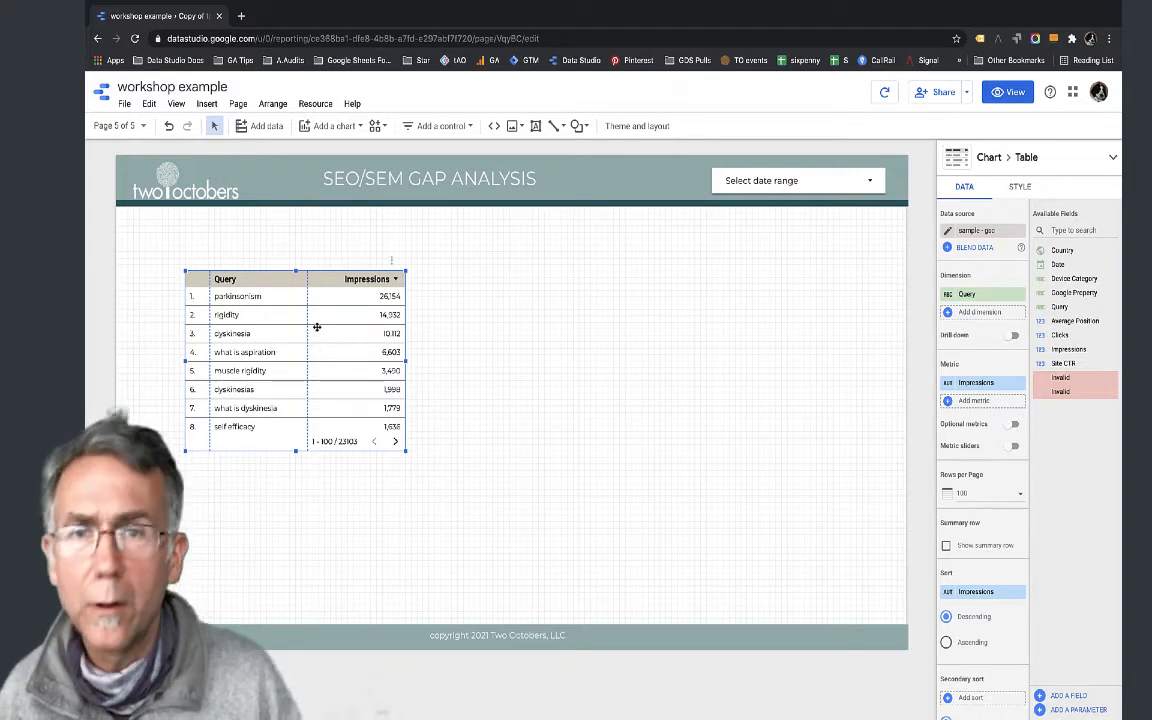
Step: Duplicate the table, place the copy beside the original, and set the copy's data source to sample - google ads
{"action": "key", "text": "super+v"}
{"action": "left_click_drag", "start_coordinate": [324, 327], "coordinate": [609, 314]}
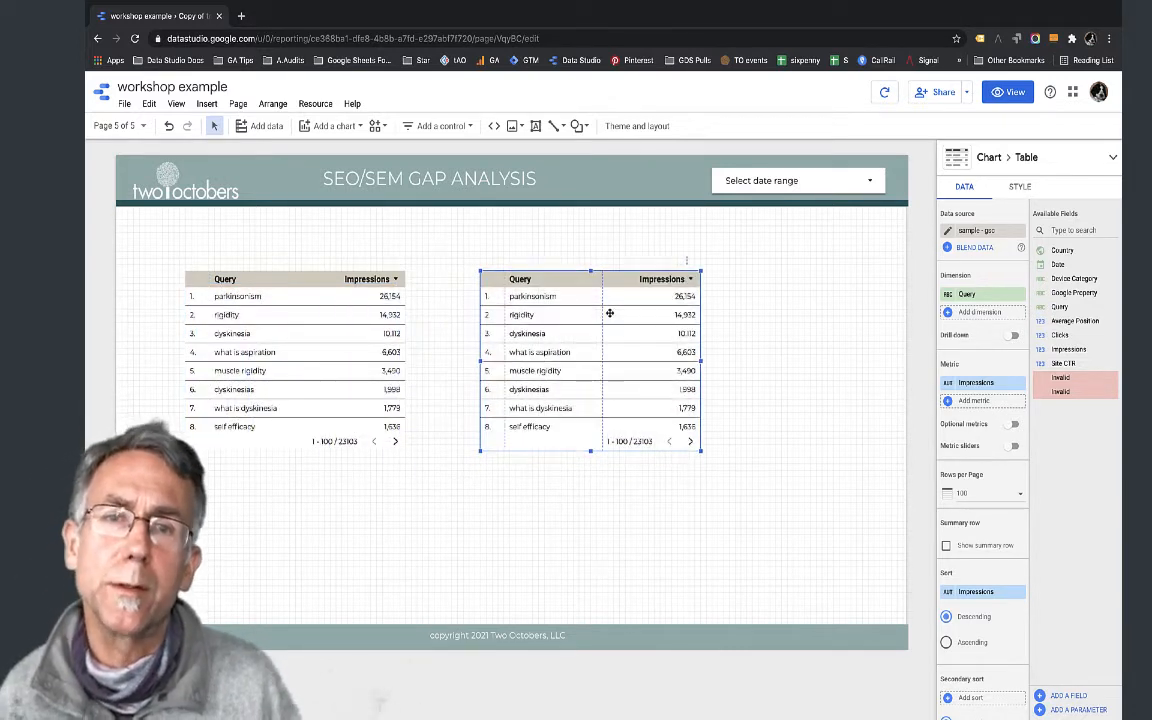
{"action": "left_click", "coordinate": [977, 231]}
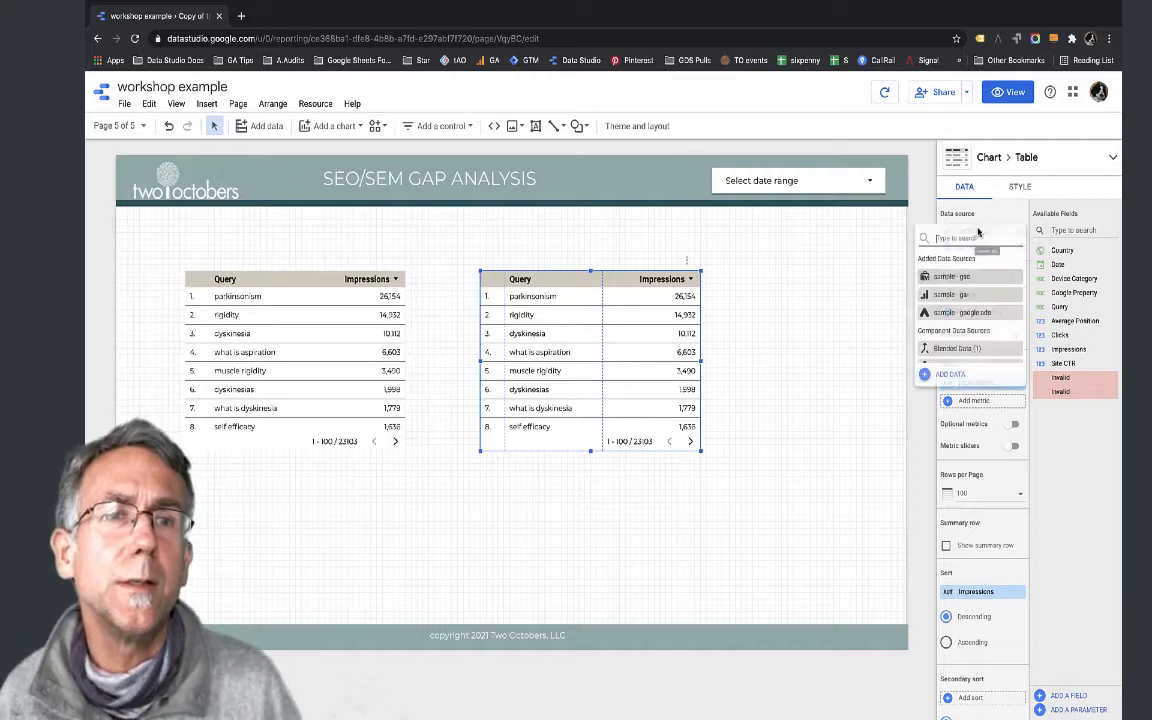
{"action": "left_click", "coordinate": [948, 312]}
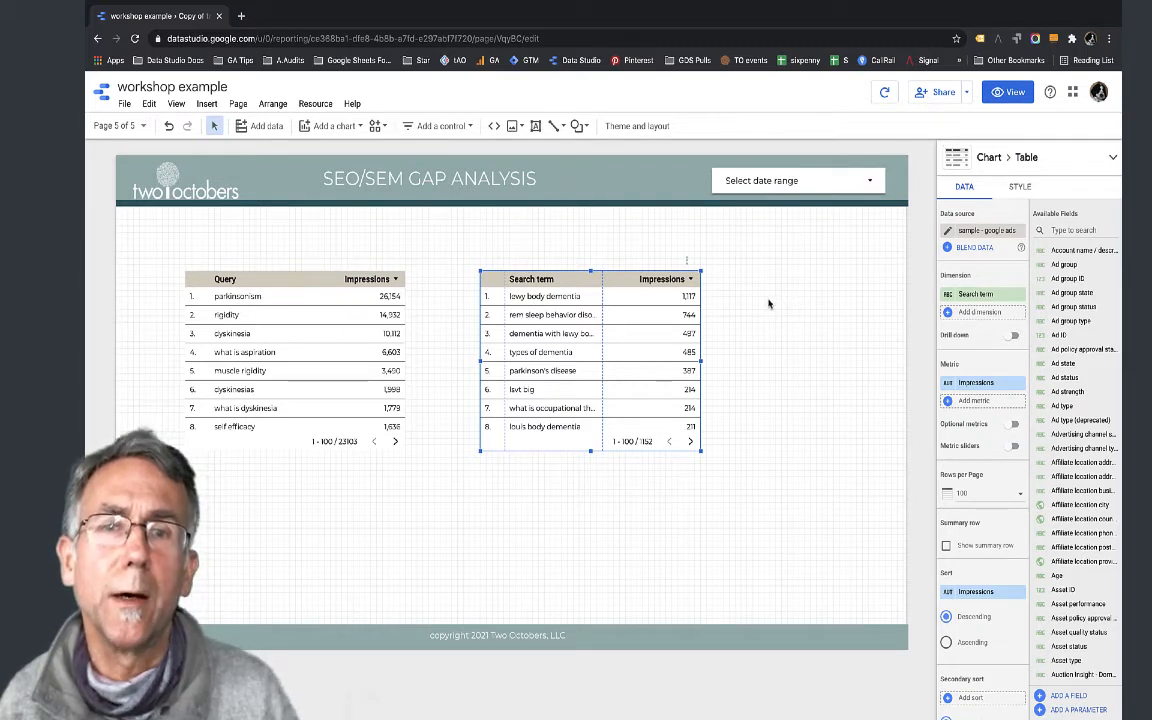
Step: Rename the Google Ads table's Search term dimension as Query
{"action": "left_click", "coordinate": [948, 296]}
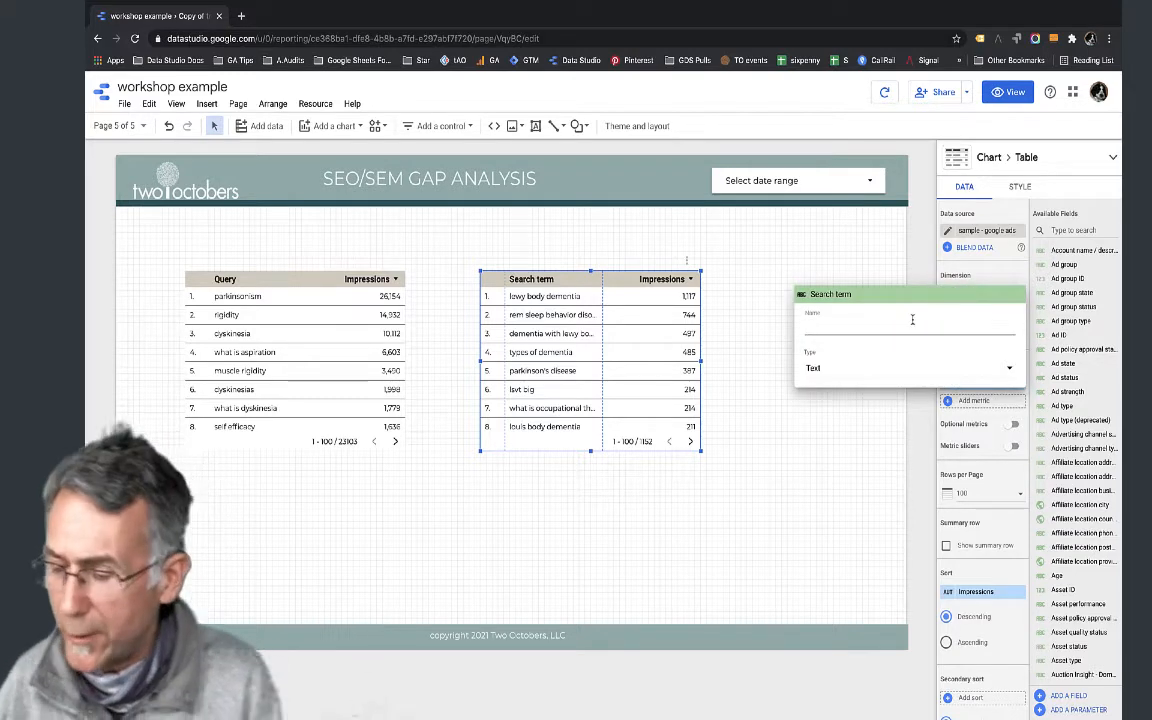
{"action": "type", "text": "Query"}
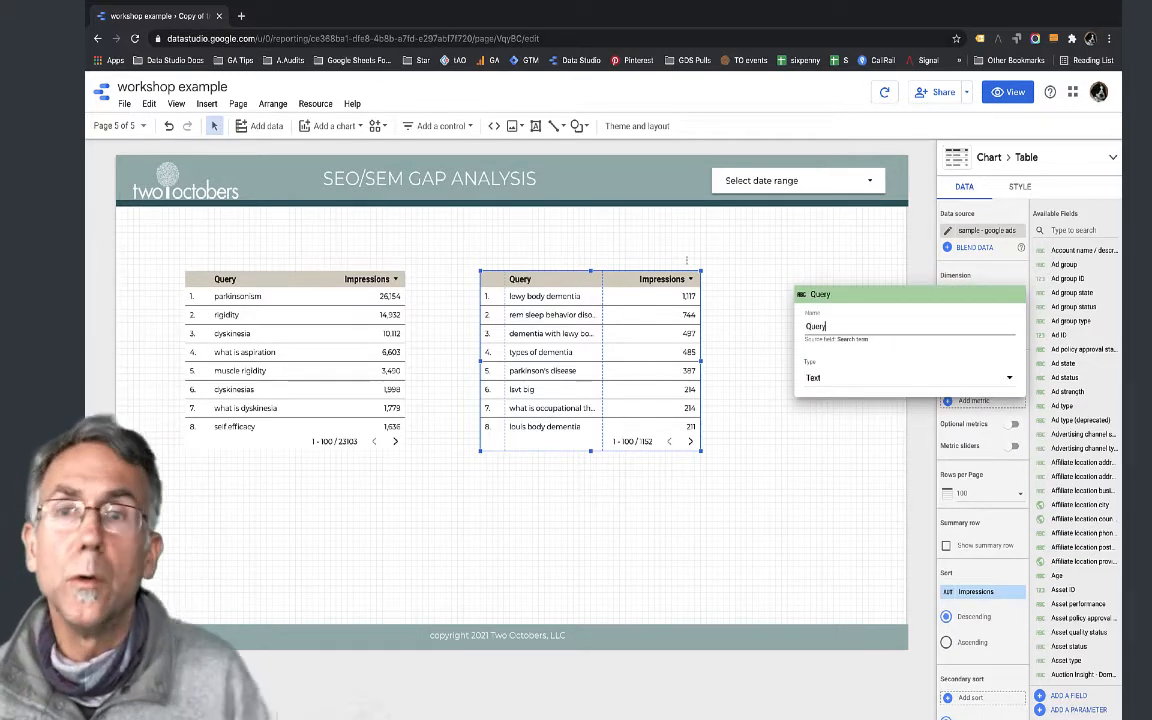
{"action": "left_click", "coordinate": [762, 314]}
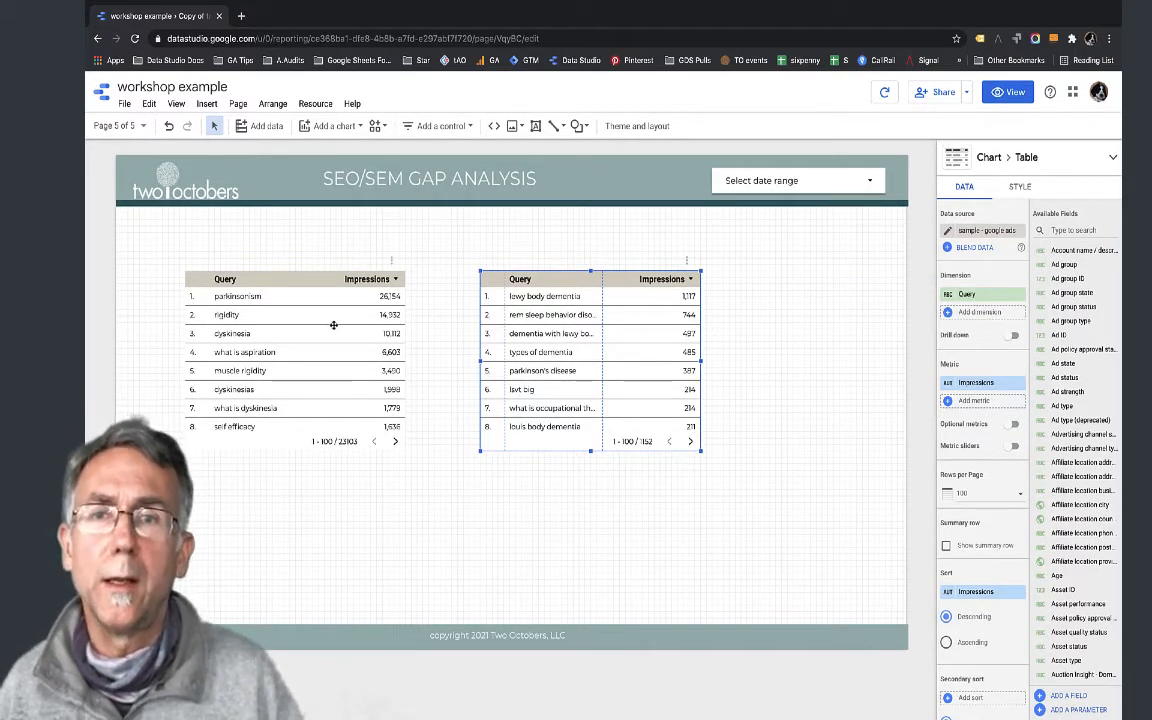
Step: Select both query tables and blend their data into a new table
{"action": "left_click", "coordinate": [333, 324], "text": "shift"}
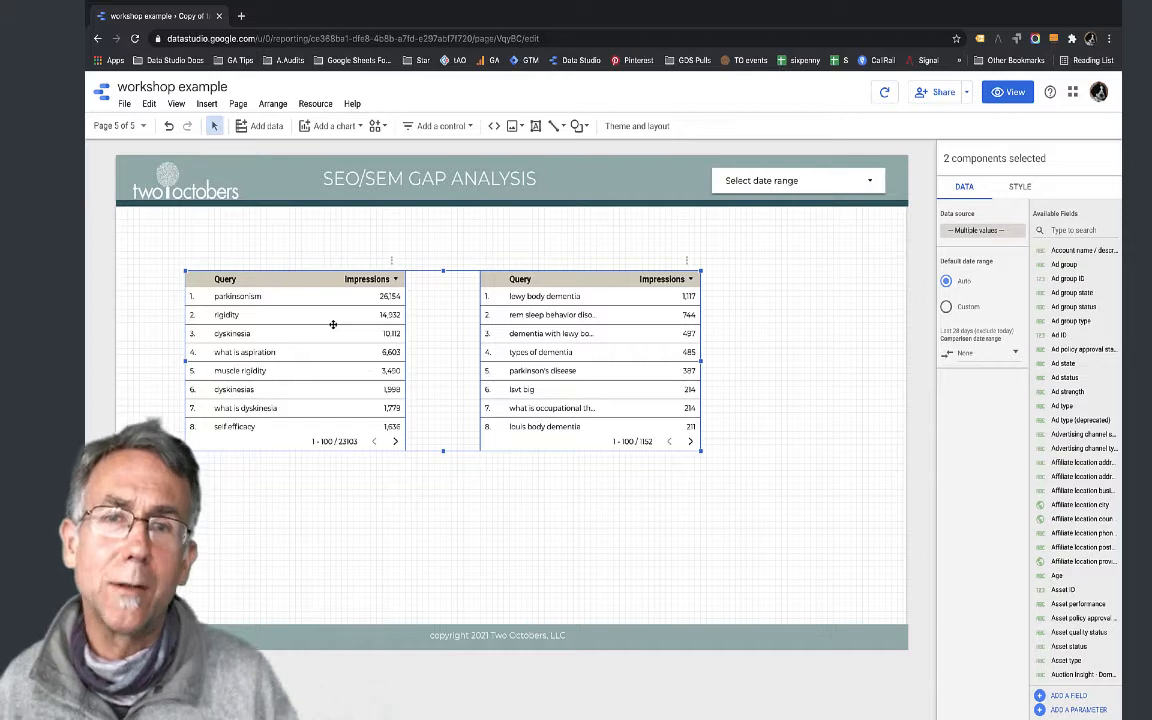
{"action": "right_click", "coordinate": [333, 324]}
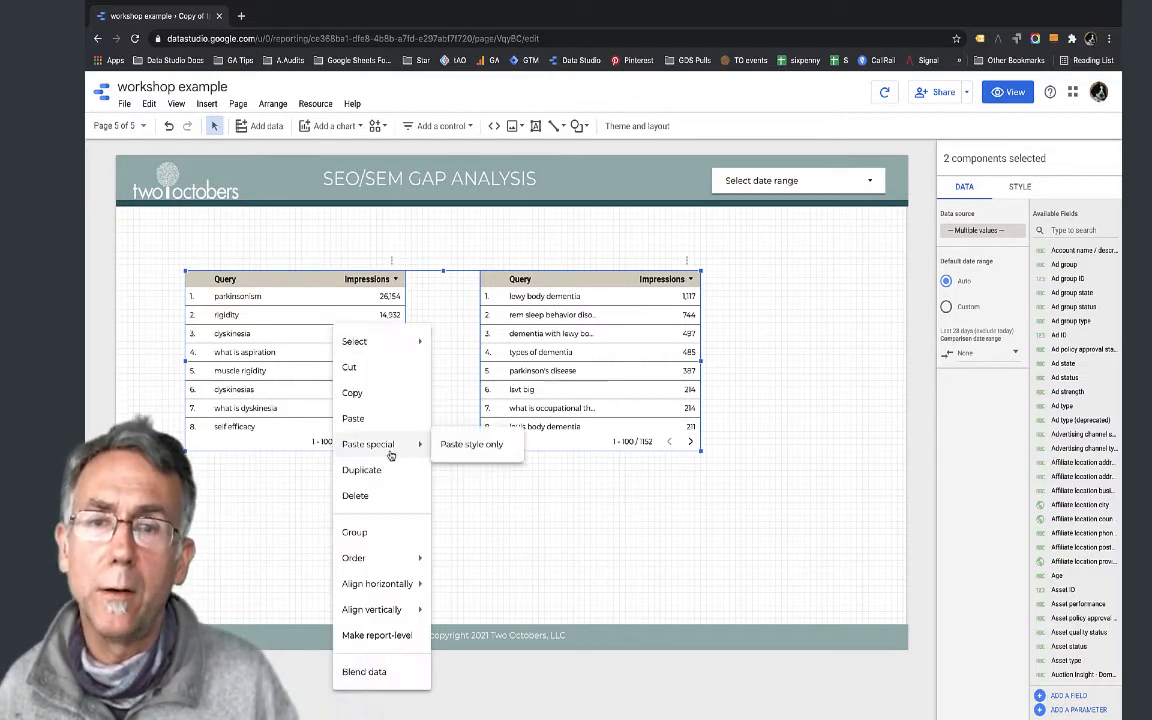
{"action": "left_click", "coordinate": [369, 672]}
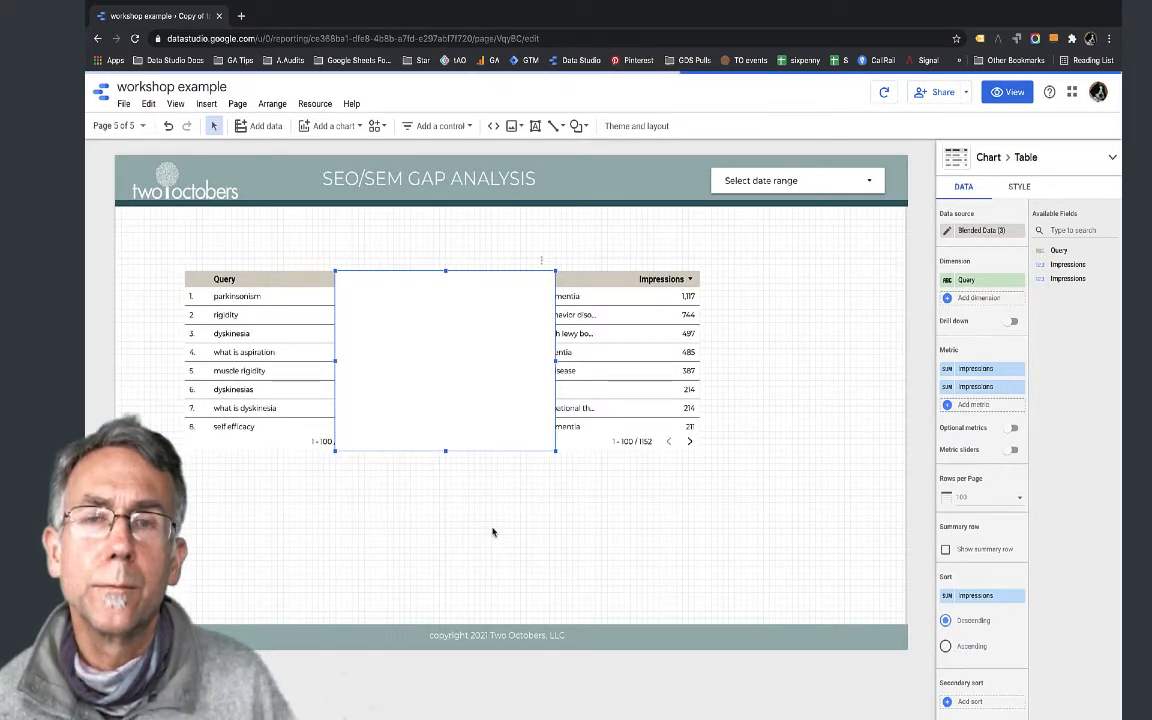
Step: Delete the two original source tables and widen the blended table so the full queries fit
{"action": "left_click_drag", "start_coordinate": [490, 357], "coordinate": [635, 357]}
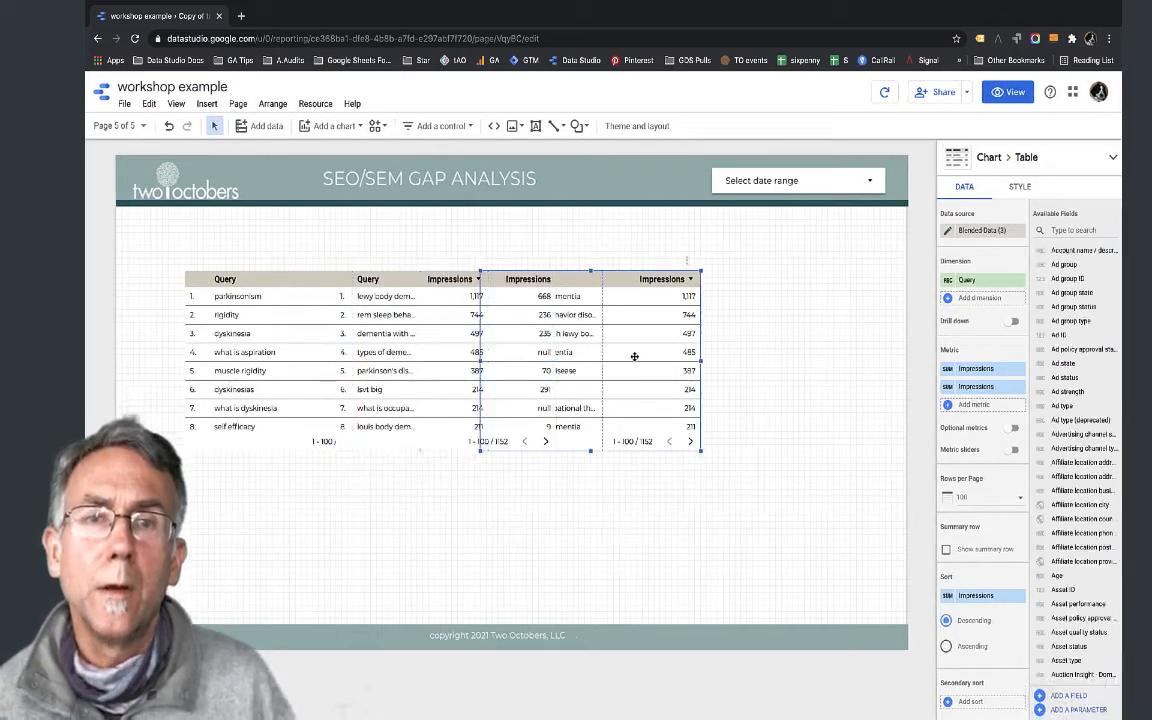
{"action": "key", "text": "Delete"}
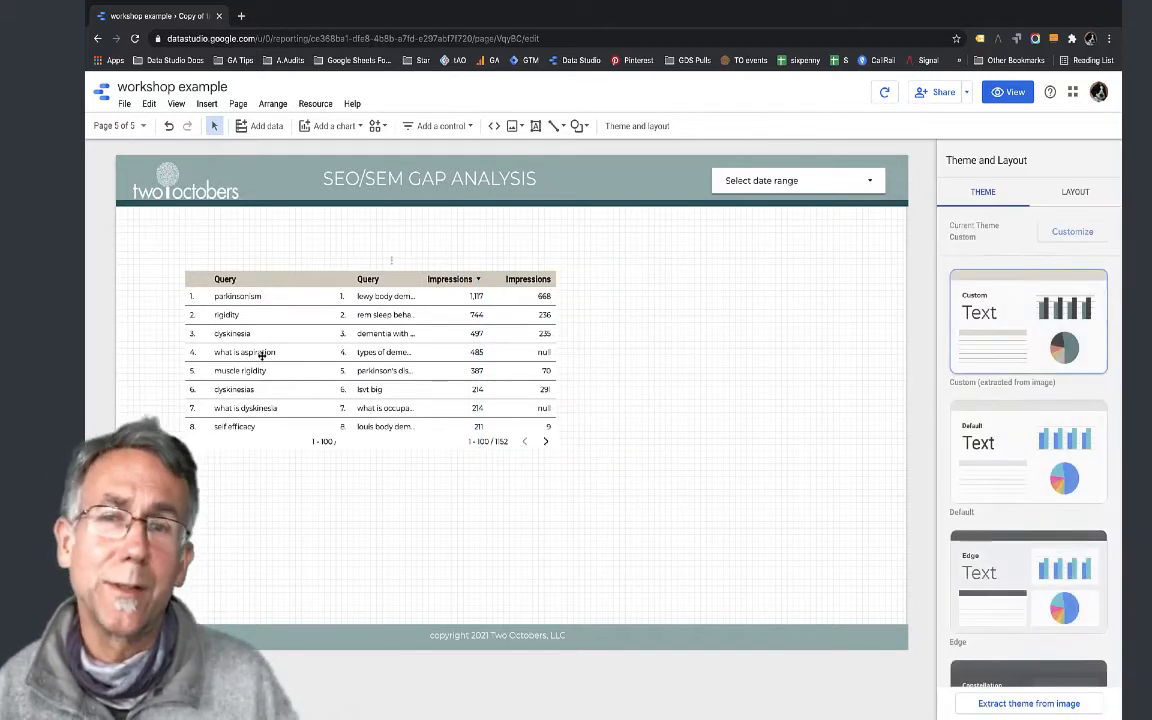
{"action": "left_click", "coordinate": [261, 355]}
{"action": "key", "text": "Delete"}
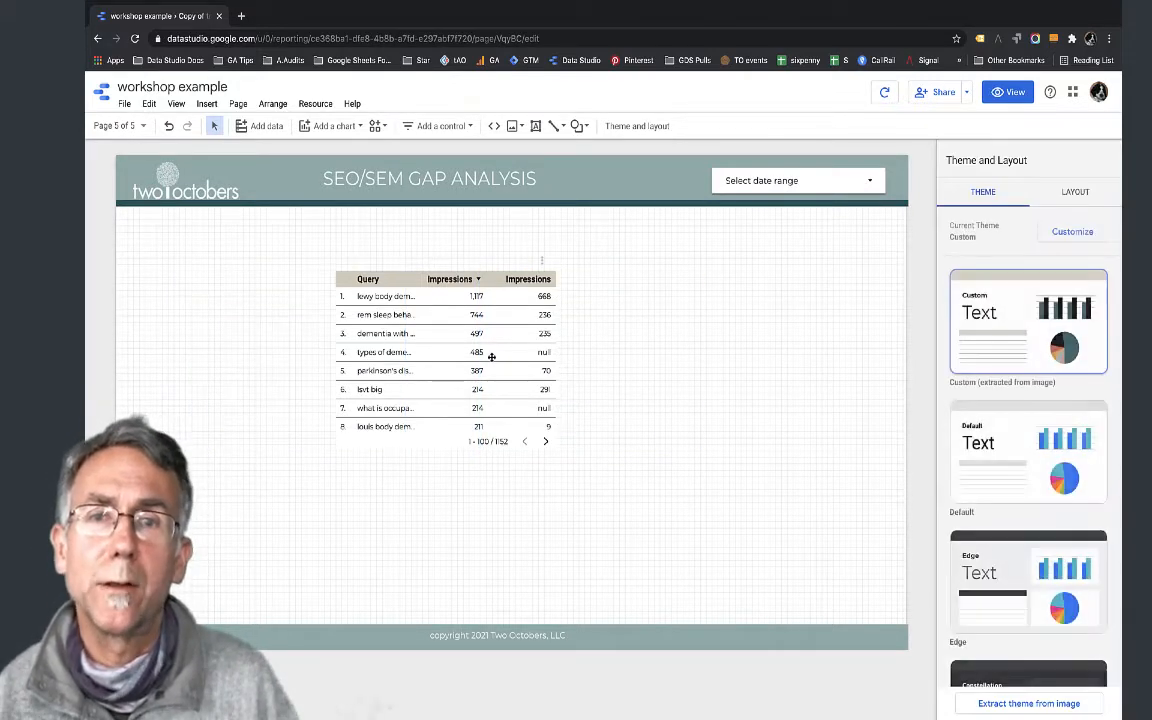
{"action": "left_click_drag", "start_coordinate": [491, 357], "coordinate": [678, 355]}
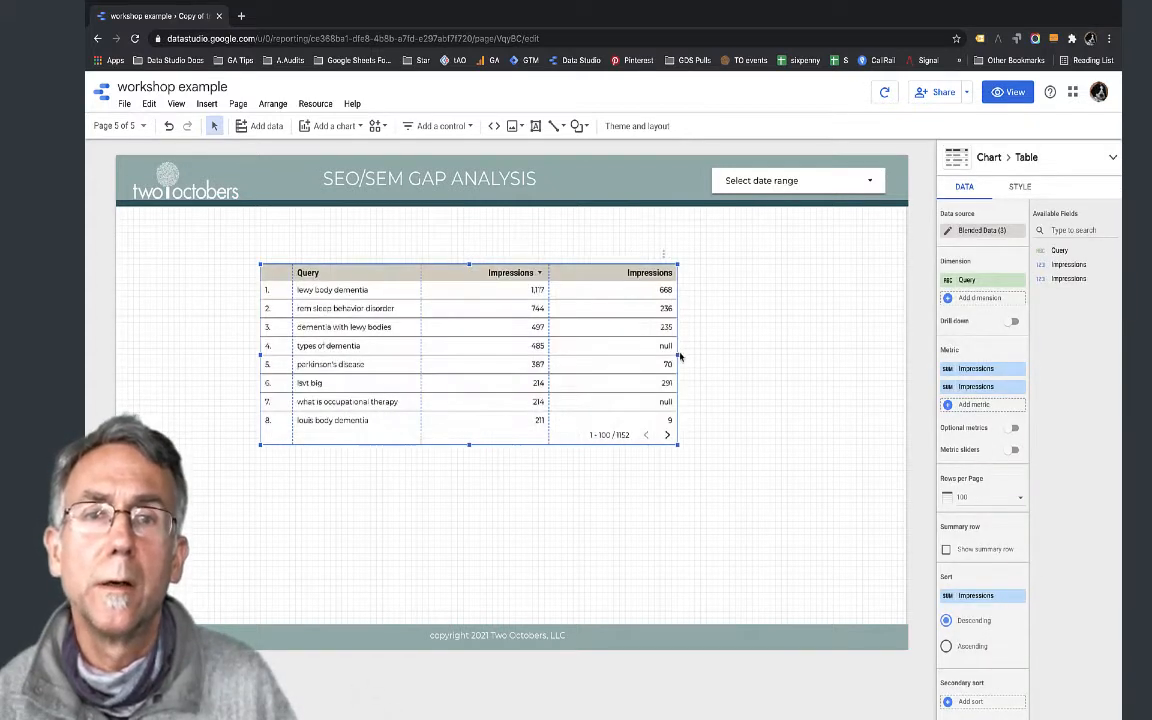
Step: Edit the table's blended data source and rename the sample - google ads Impressions metric as Paid Impressions
{"action": "left_click", "coordinate": [948, 231]}
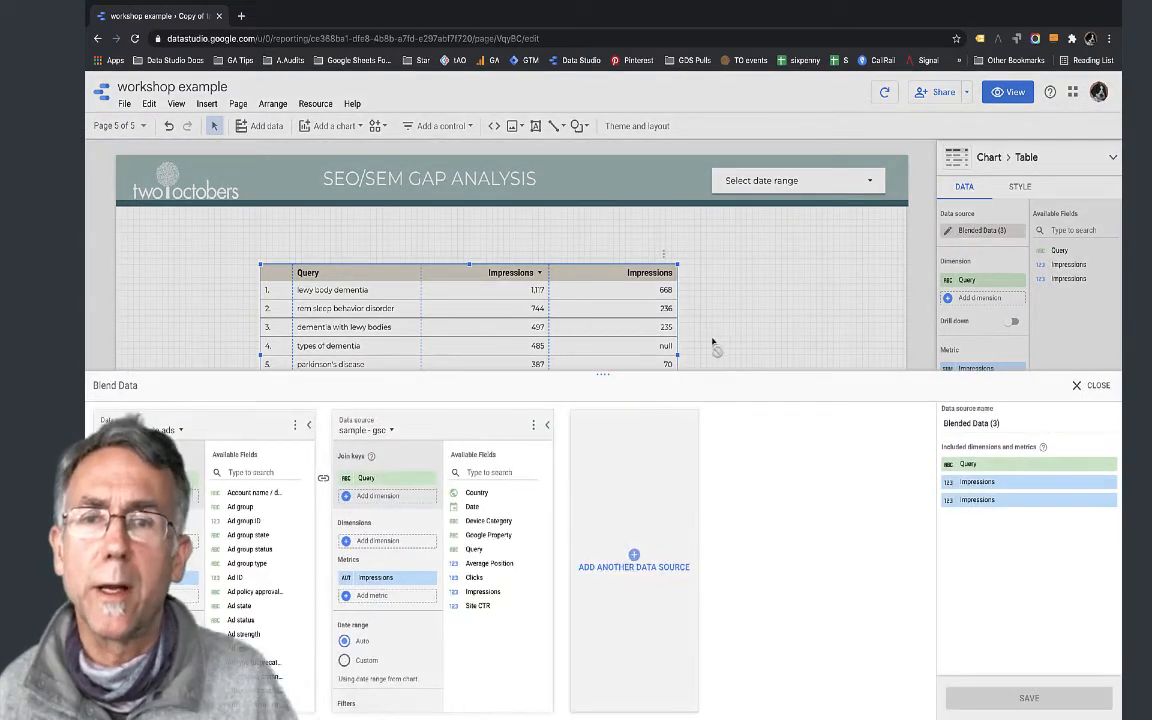
{"action": "left_click_drag", "start_coordinate": [605, 376], "coordinate": [583, 200]}
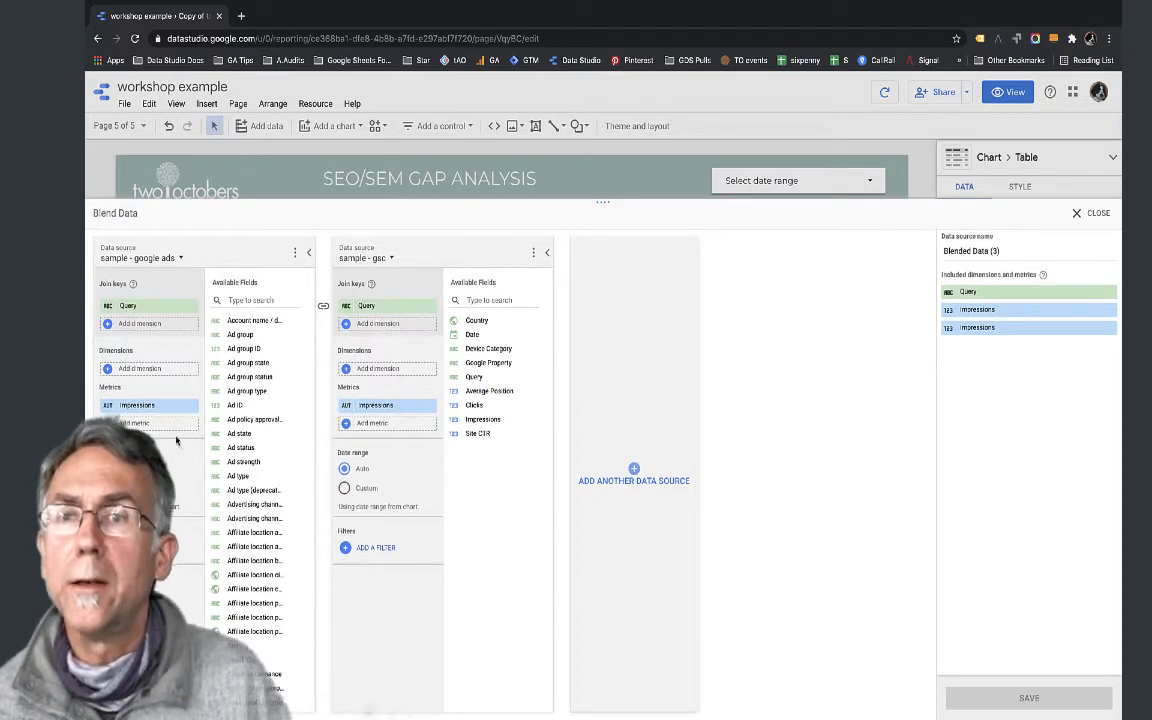
{"action": "left_click", "coordinate": [107, 408]}
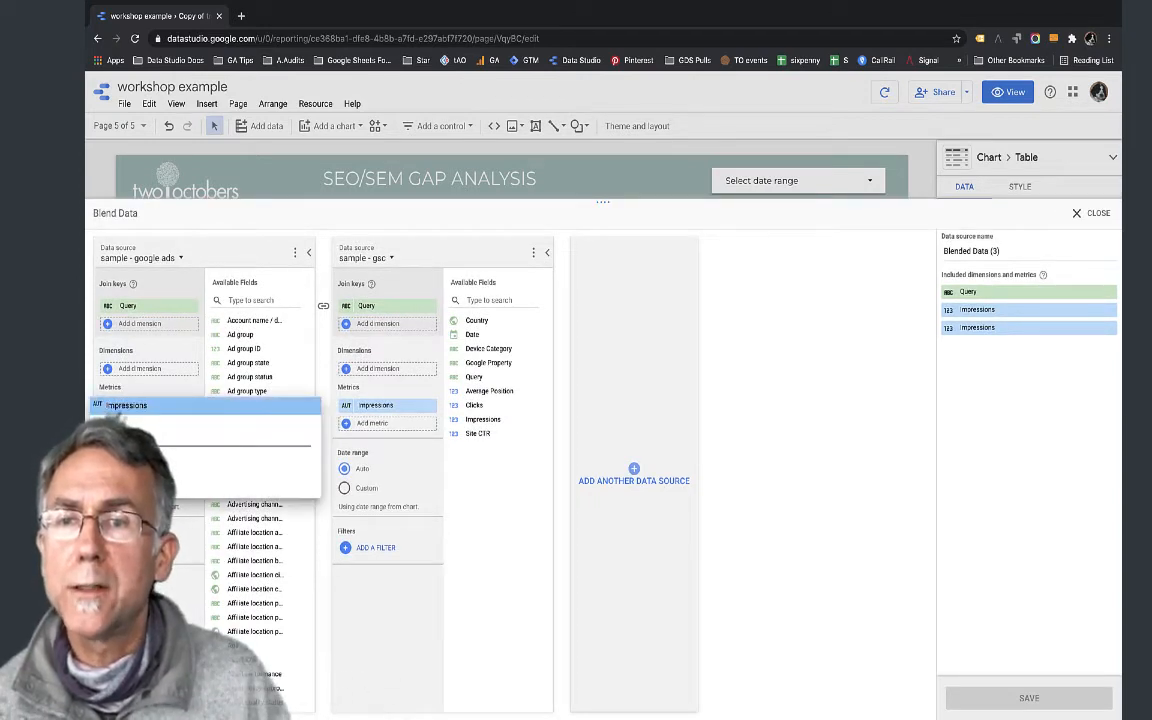
{"action": "type", "text": "Paid"}
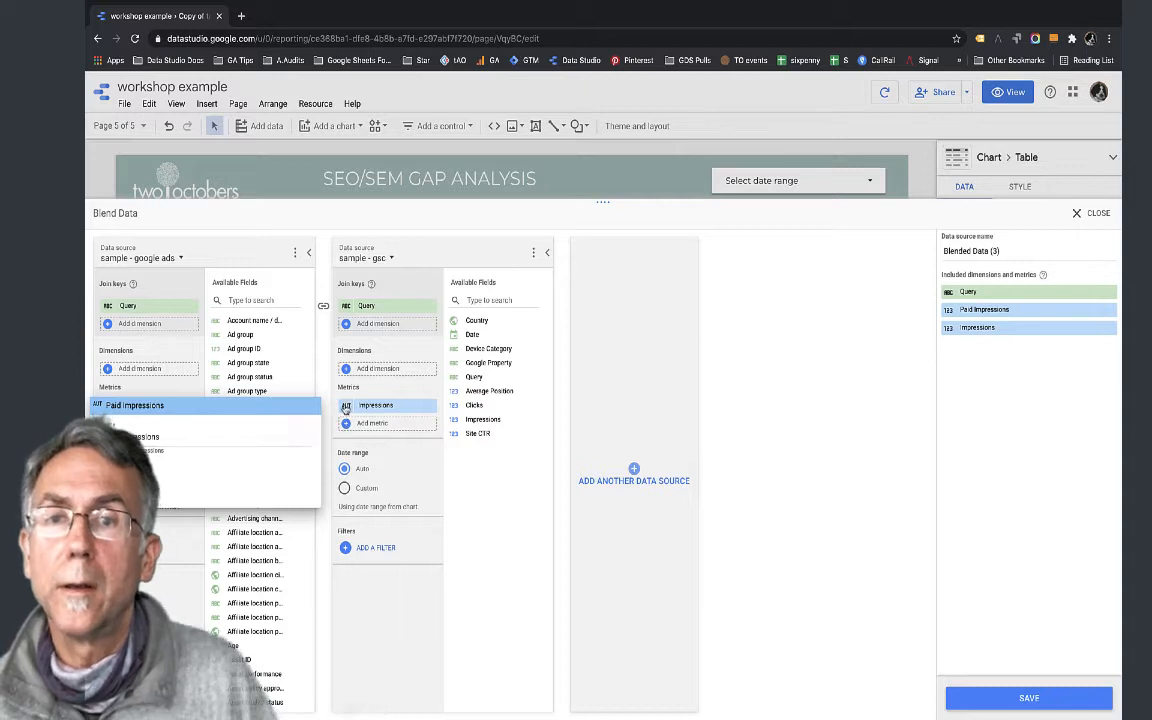
{"action": "left_click", "coordinate": [344, 420]}
Step: Rename the sample - gsc Impressions metric as Organic Impressions, then save and close the blend
{"action": "left_click", "coordinate": [346, 406]}
{"action": "left_click", "coordinate": [294, 429]}
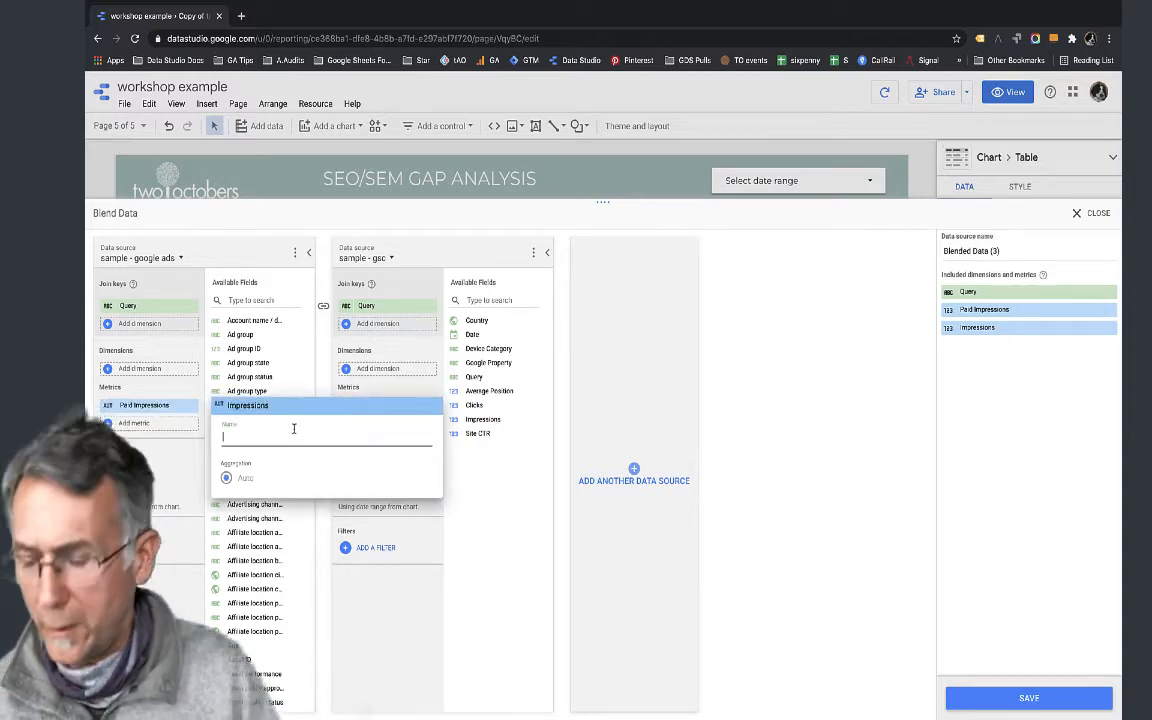
{"action": "type", "text": "Or"}
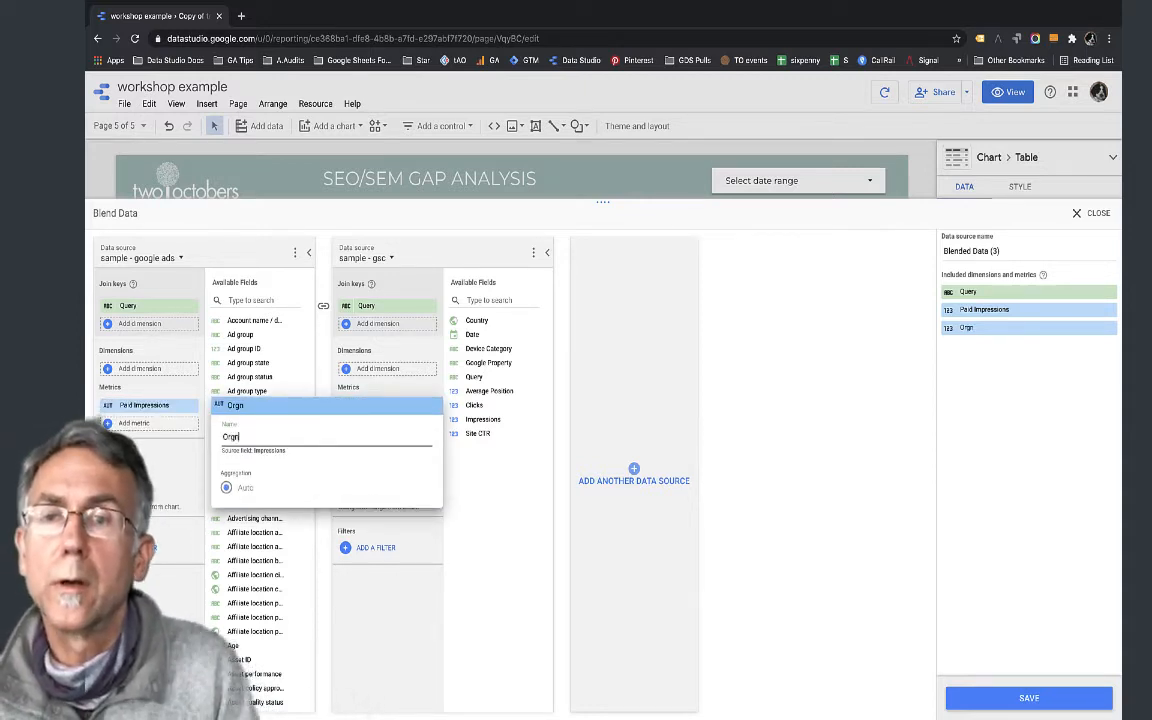
{"action": "type", "text": "gn"}
{"action": "key", "text": "BackSpace"}
{"action": "type", "text": "a"}
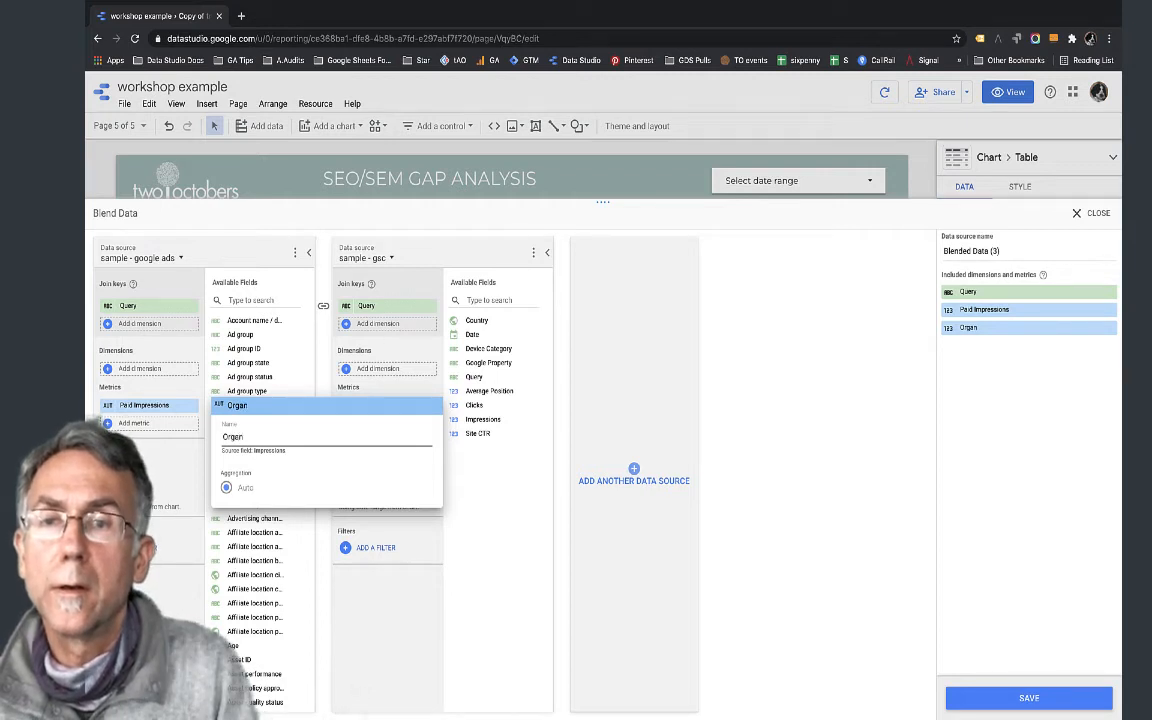
{"action": "type", "text": "nic Impres"}
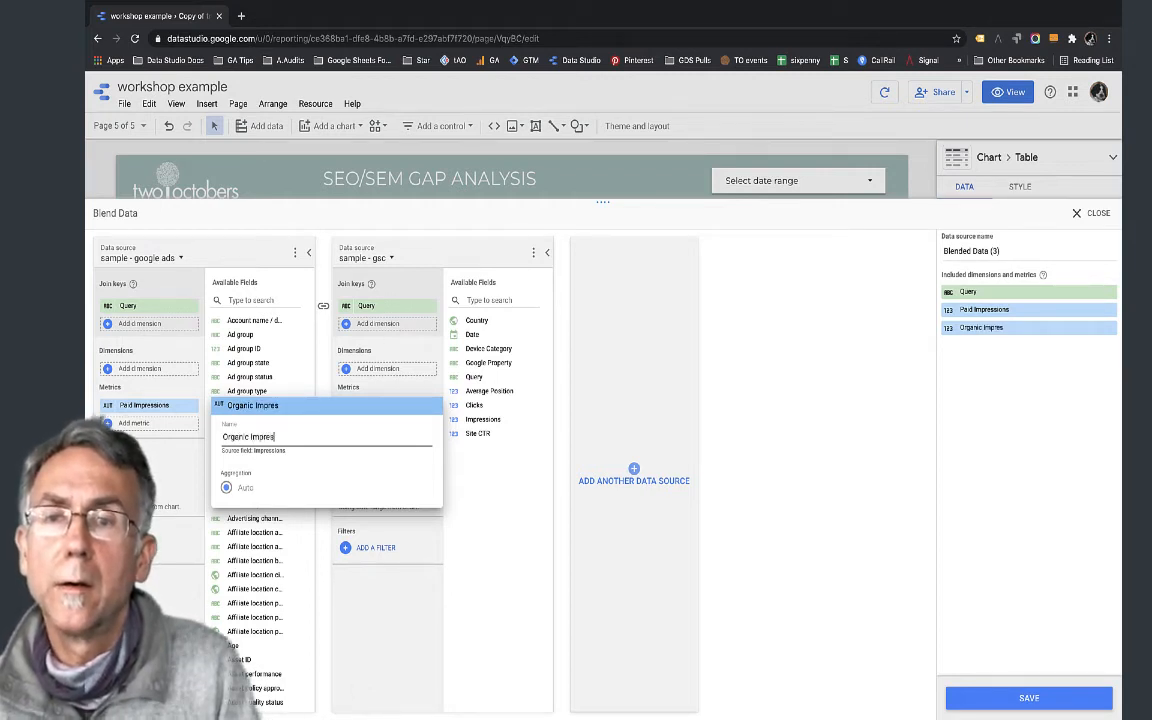
{"action": "type", "text": "sions"}
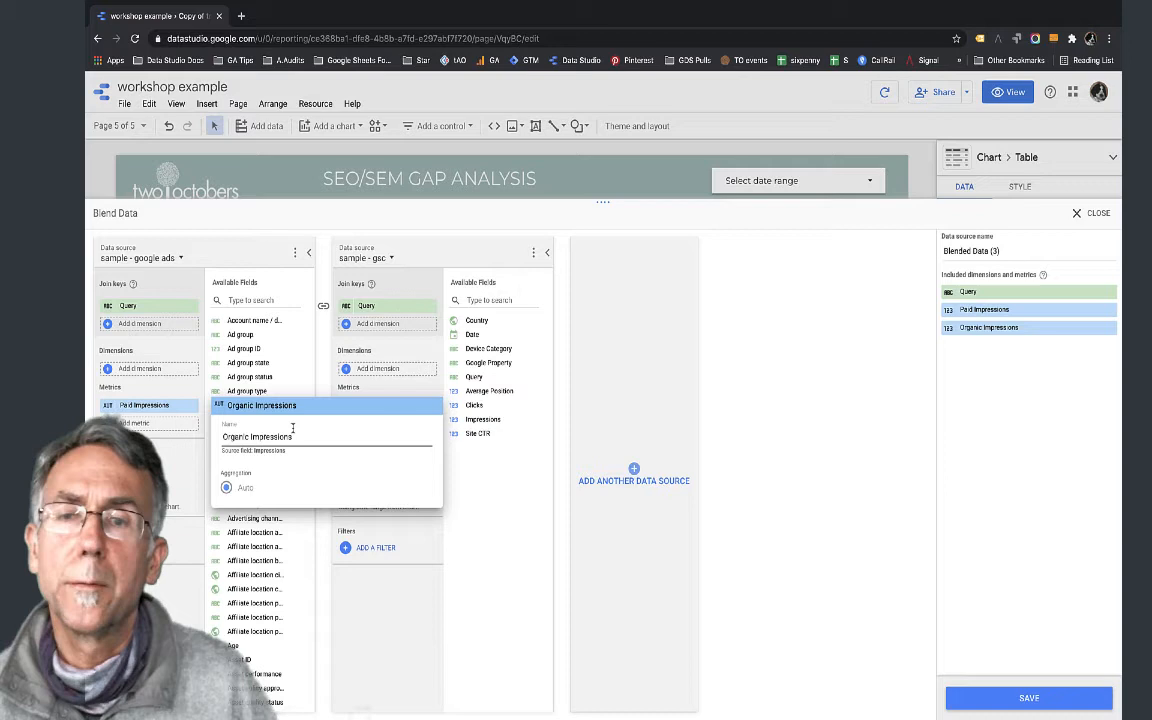
{"action": "left_click", "coordinate": [357, 604]}
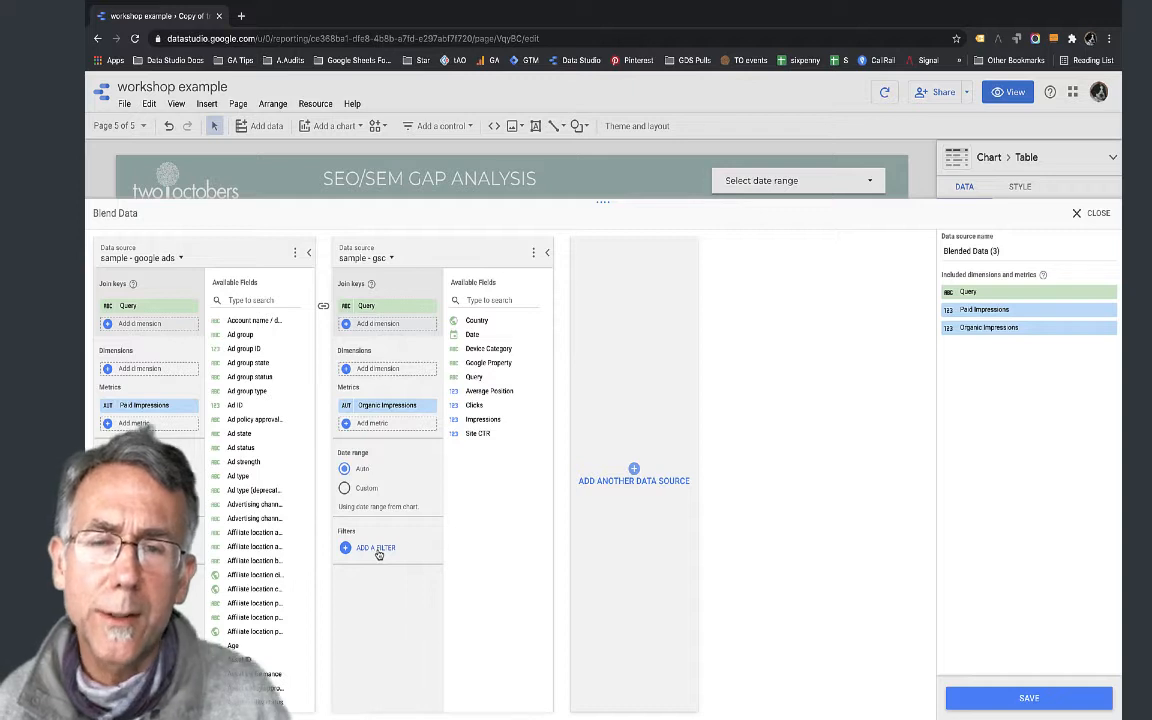
{"action": "left_click", "coordinate": [1023, 698]}
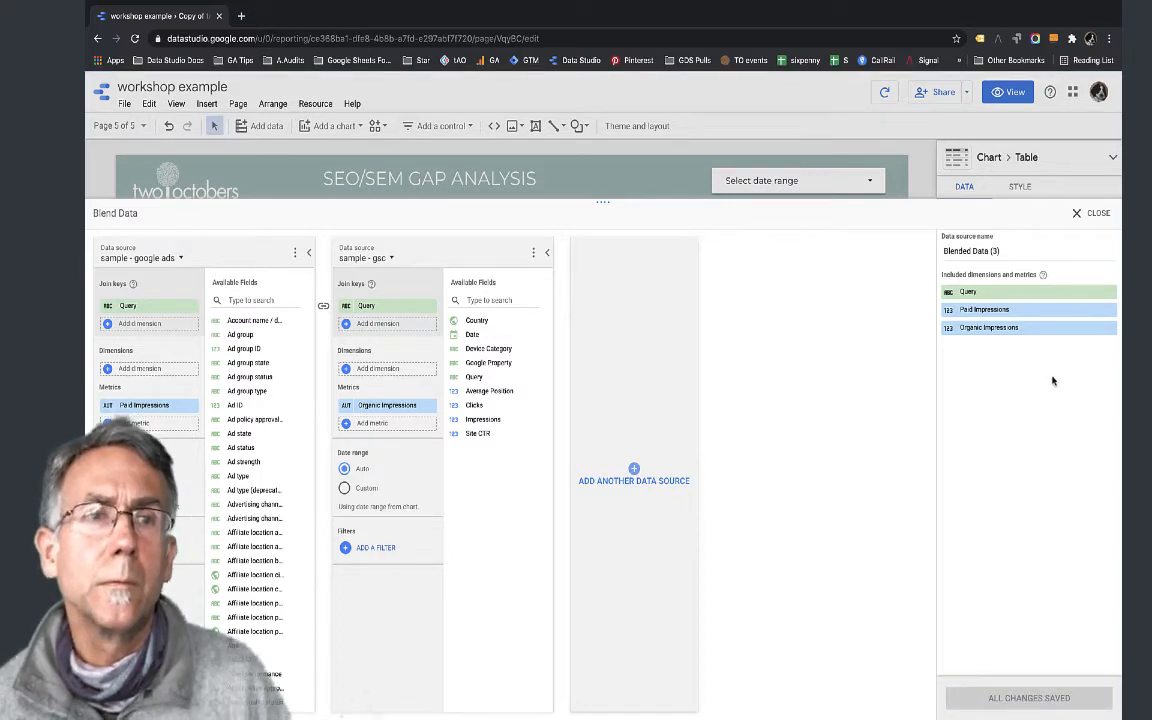
{"action": "left_click", "coordinate": [1100, 213]}
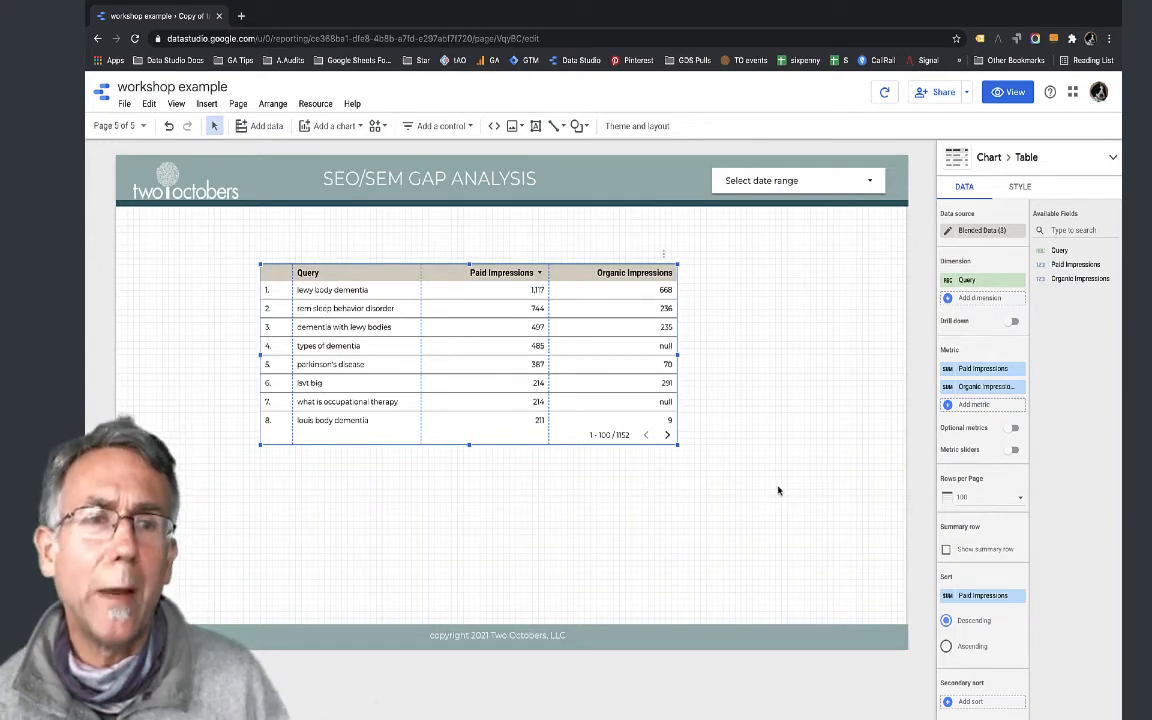
Step: Create a new calculated metric field for the blended table and name it Paid Organic Ratio
{"action": "left_click", "coordinate": [949, 405]}
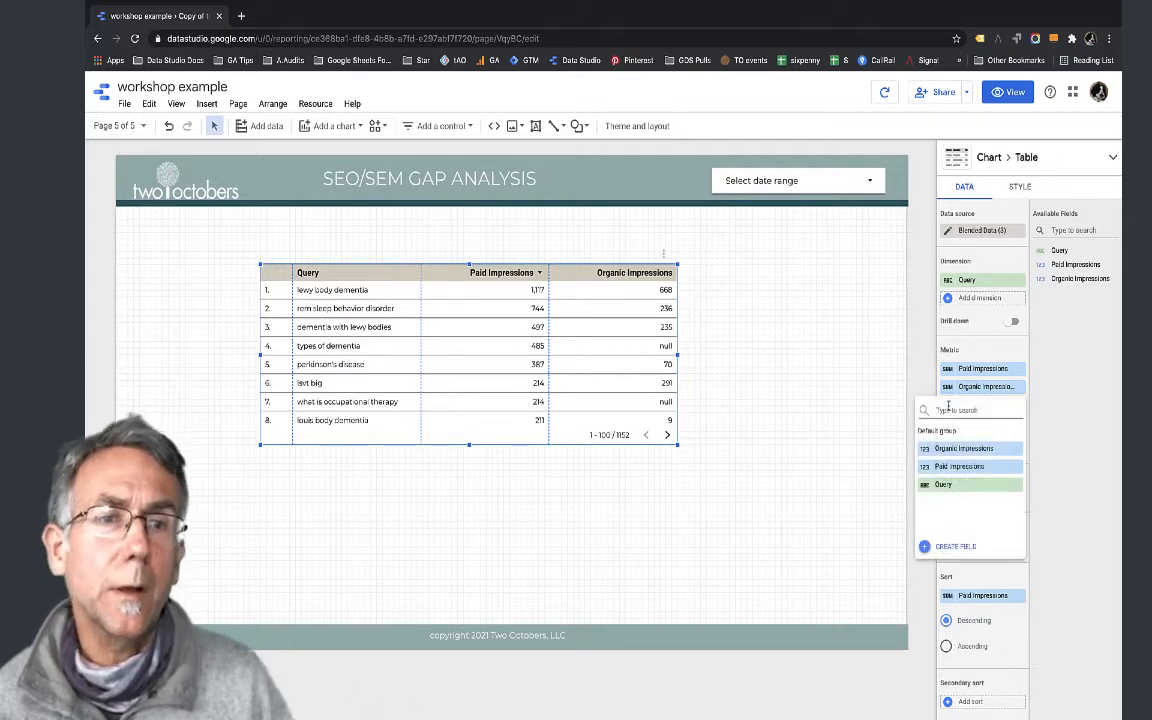
{"action": "left_click", "coordinate": [929, 550]}
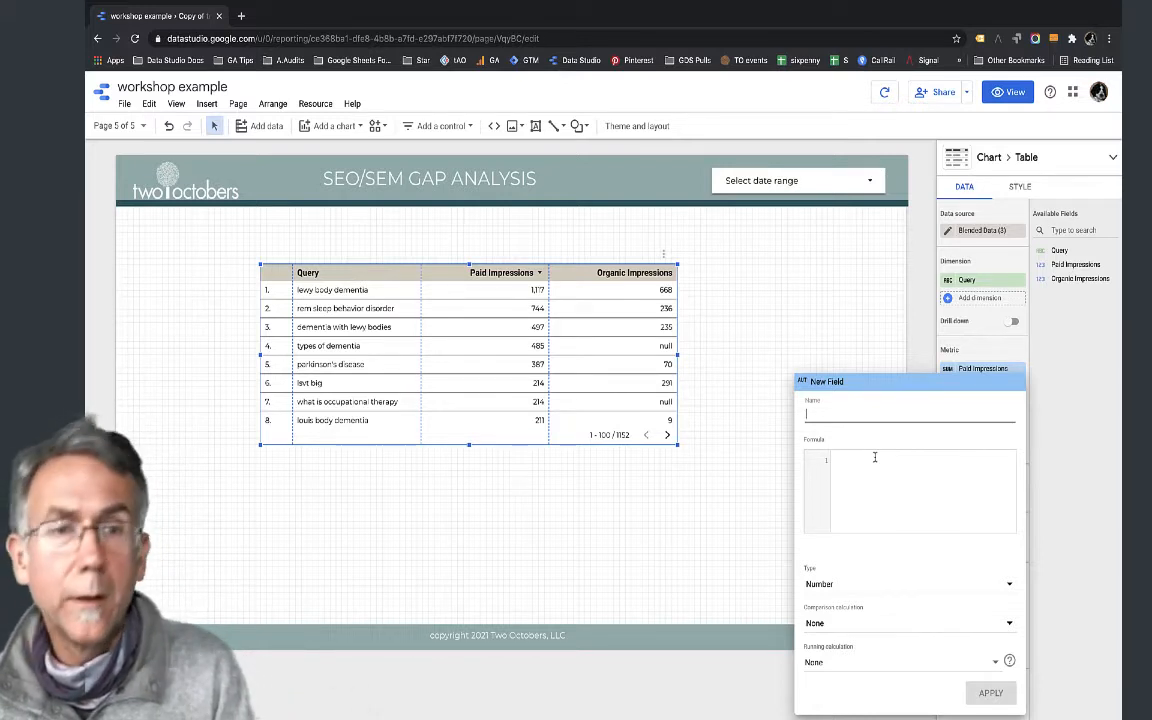
{"action": "type", "text": "Pa"}
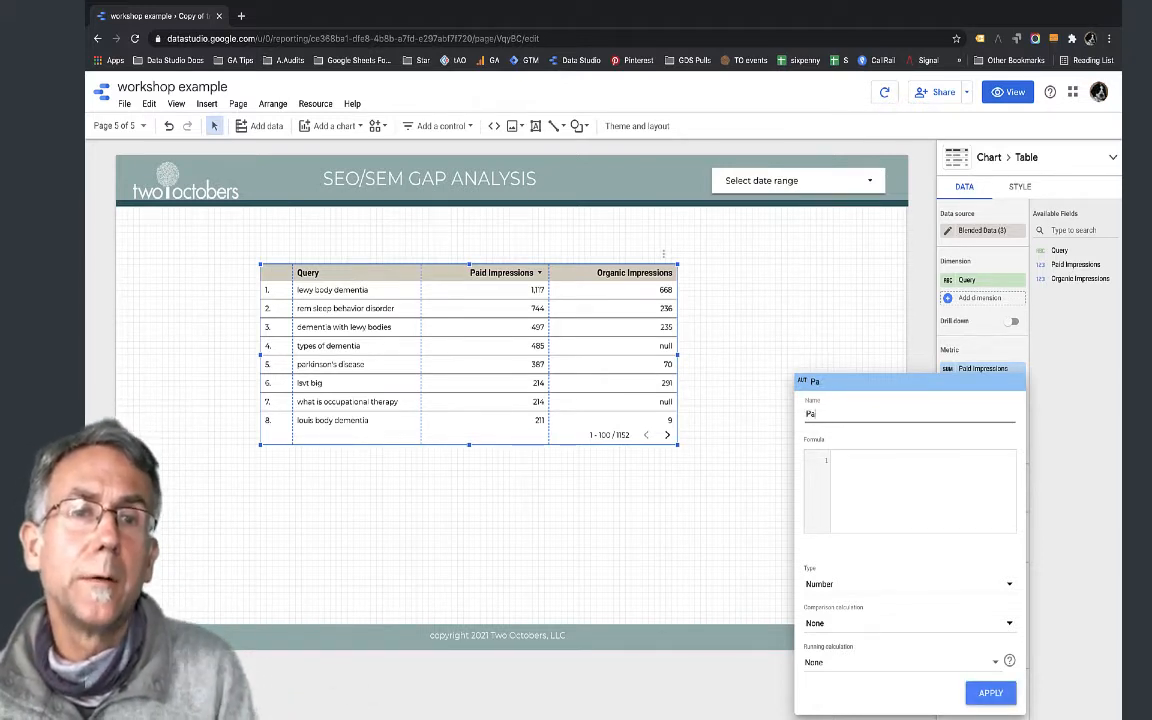
{"action": "type", "text": "id"}
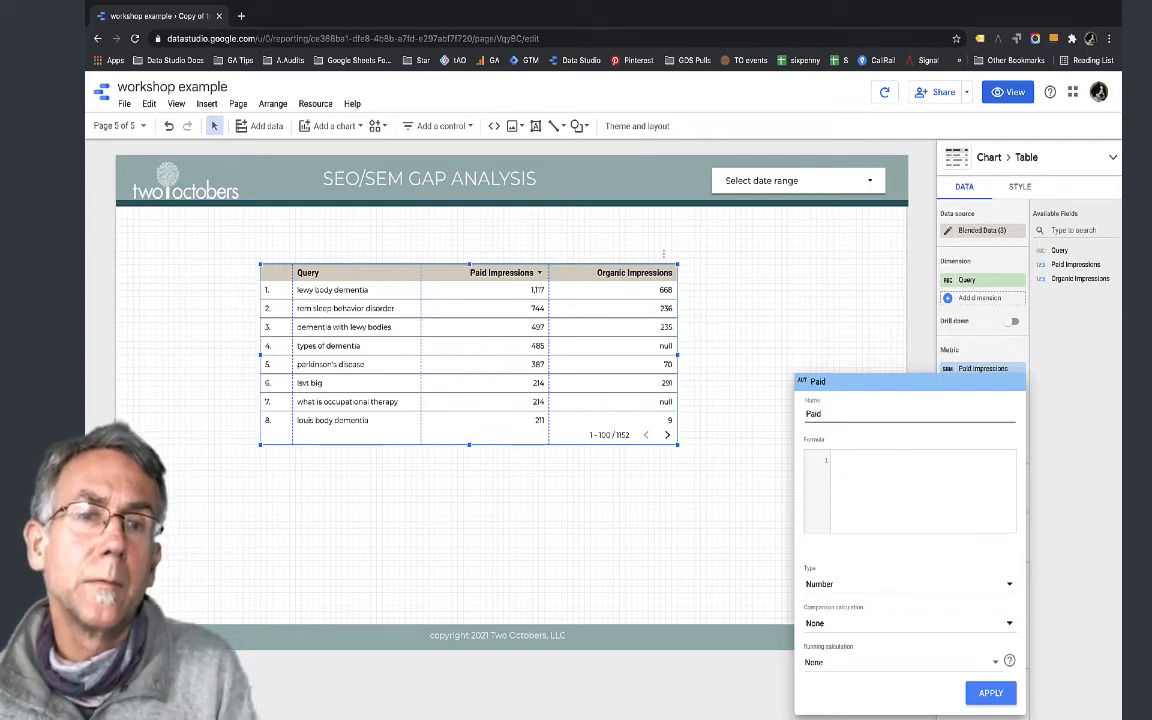
{"action": "type", "text": "id Or"}
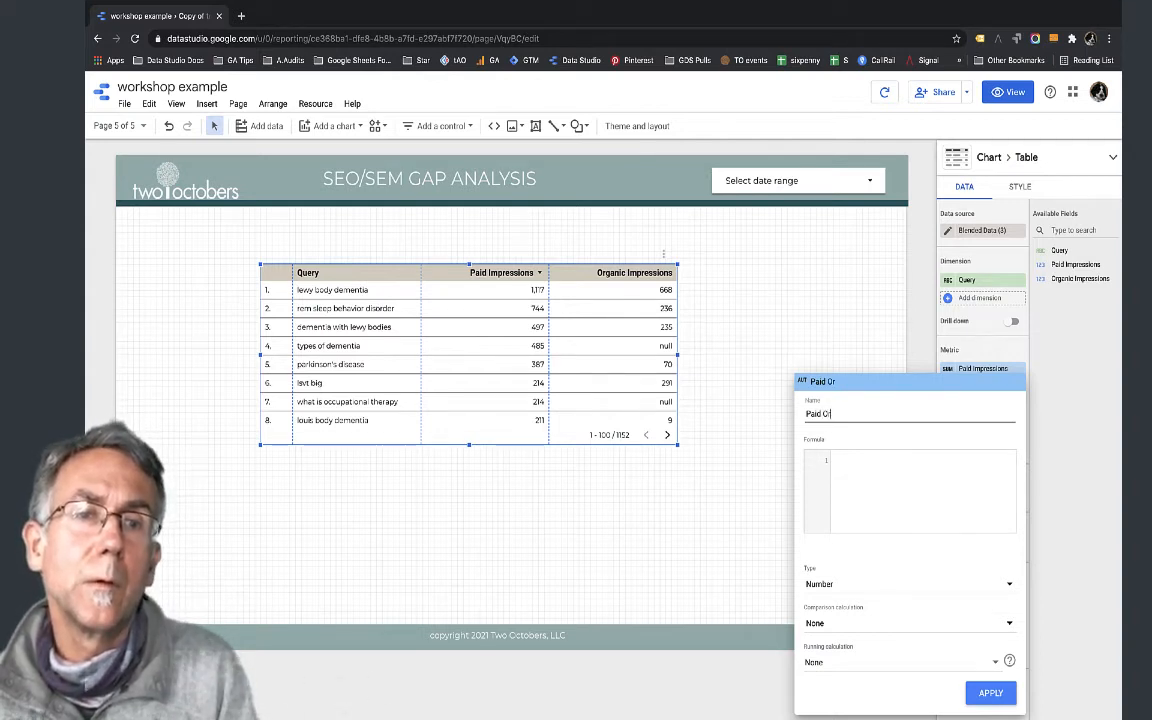
{"action": "type", "text": "ganic Ratio"}
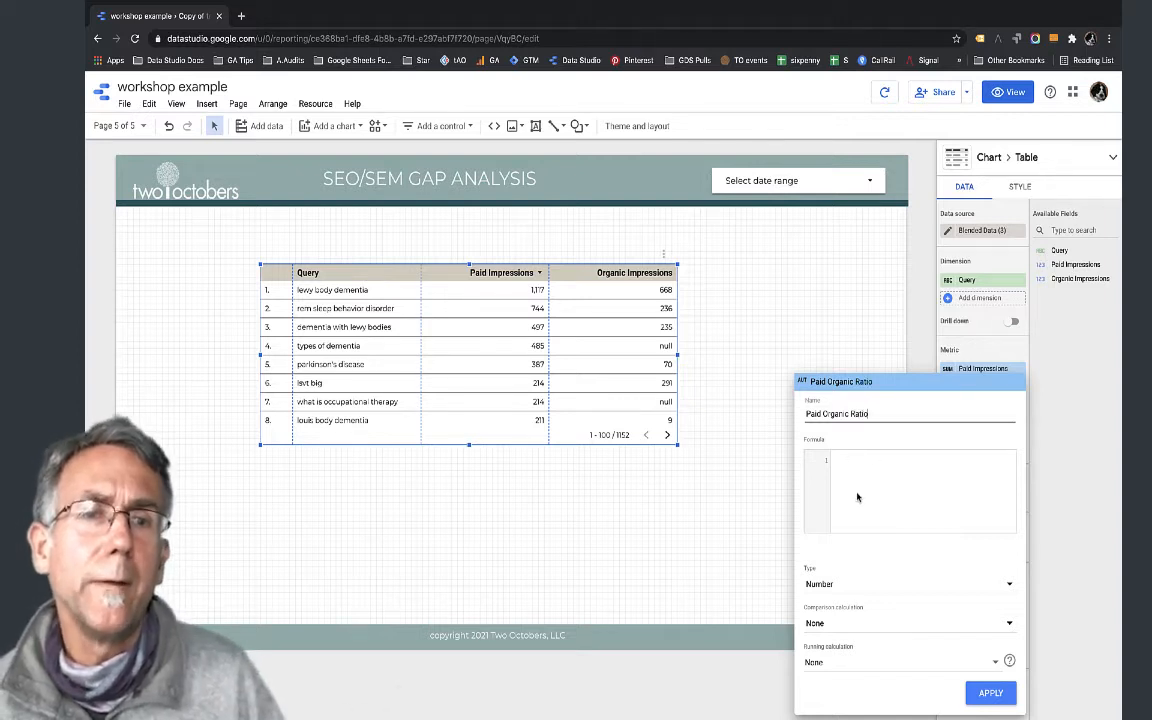
Step: Set the new field's formula to Paid Impressions / Organic Impressions and apply it to the table
{"action": "left_click", "coordinate": [857, 467]}
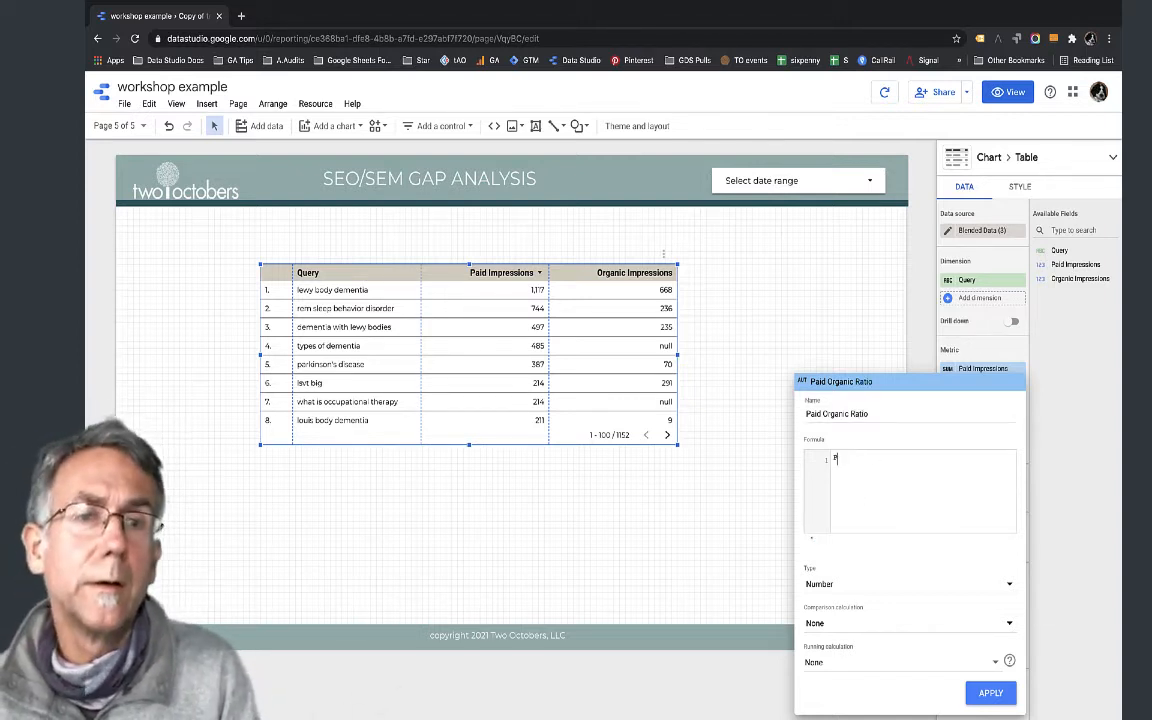
{"action": "type", "text": "Pai"}
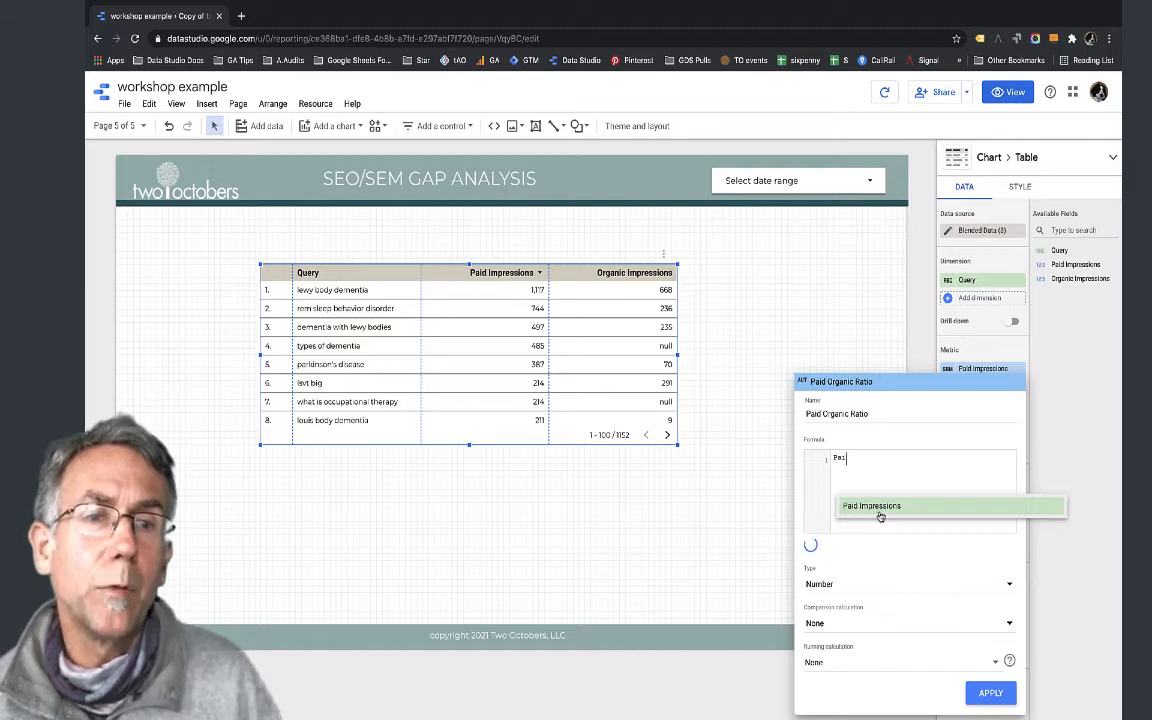
{"action": "left_click", "coordinate": [862, 506]}
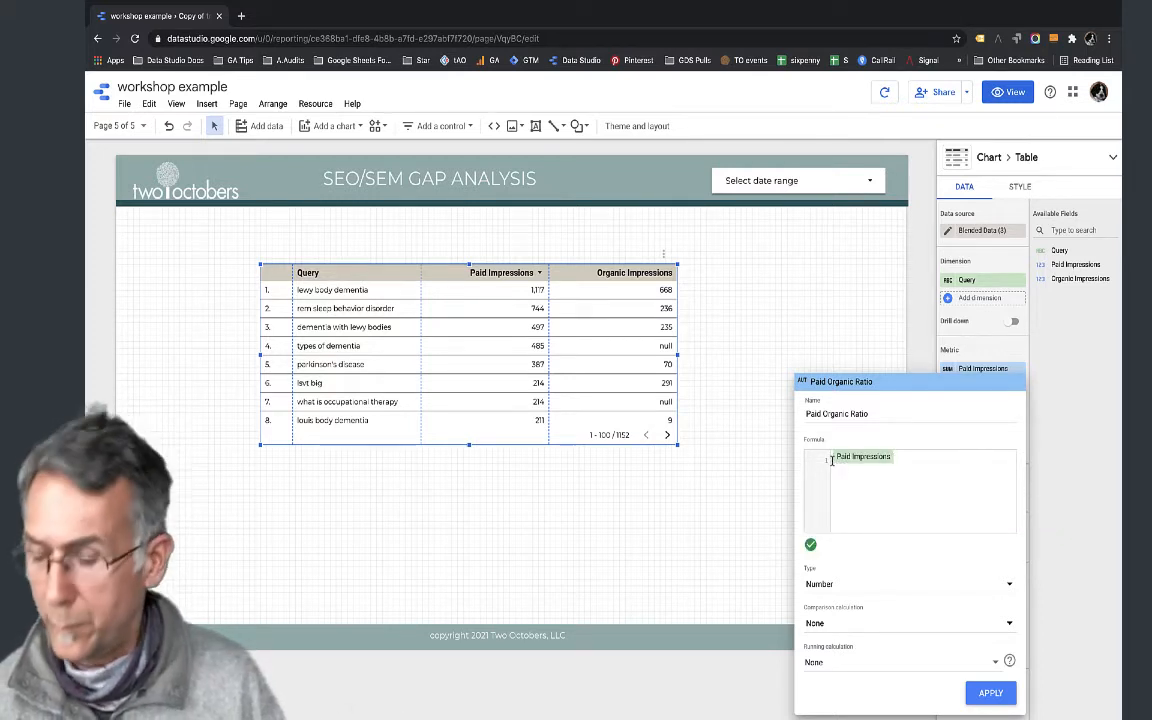
{"action": "left_click", "coordinate": [831, 460]}
{"action": "type", "text": "("}
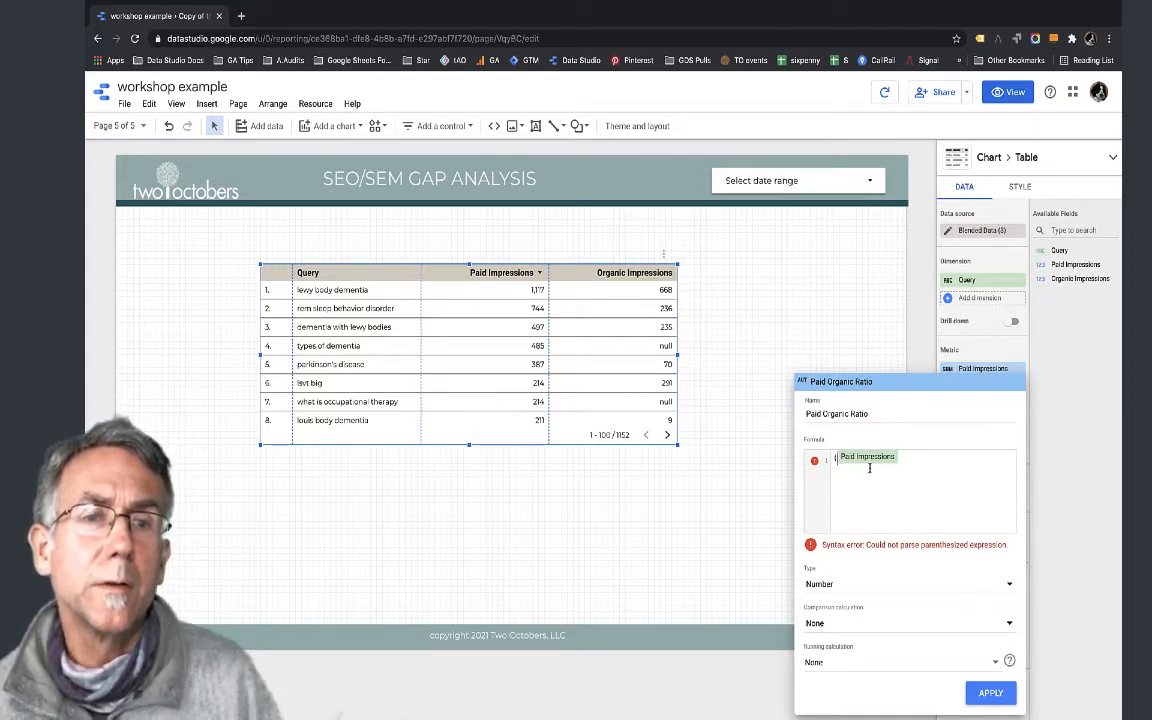
{"action": "left_click", "coordinate": [839, 460]}
{"action": "key", "text": "BackSpace"}
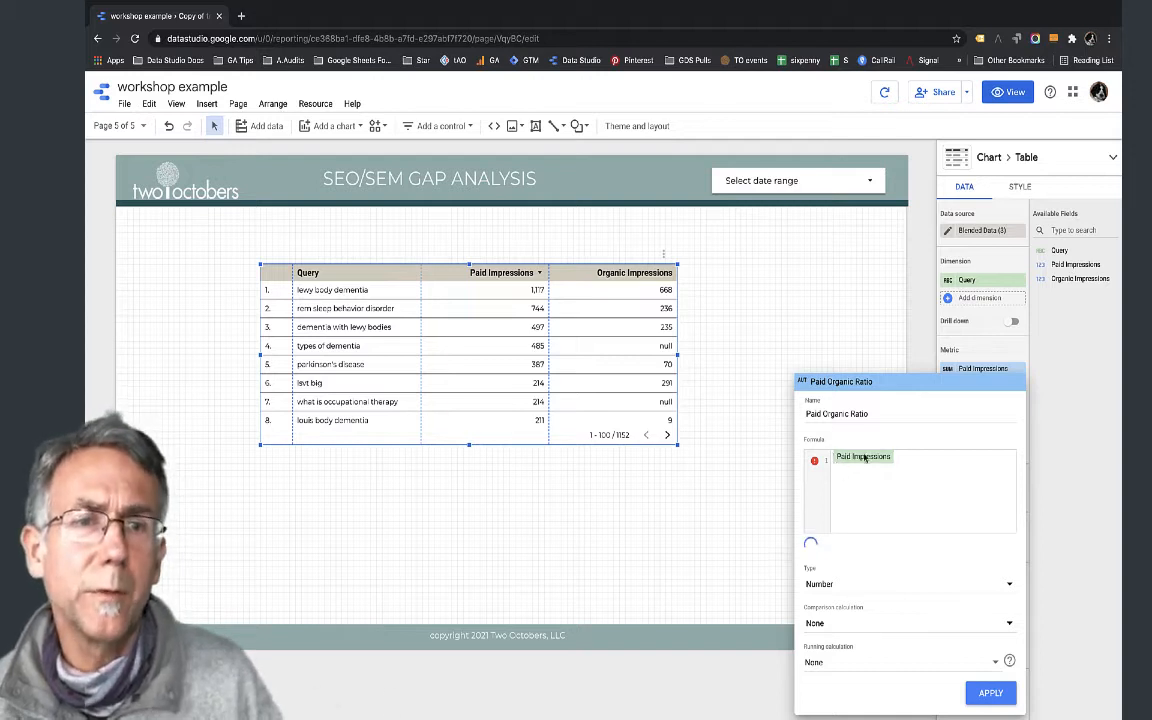
{"action": "type", "text": "/"}
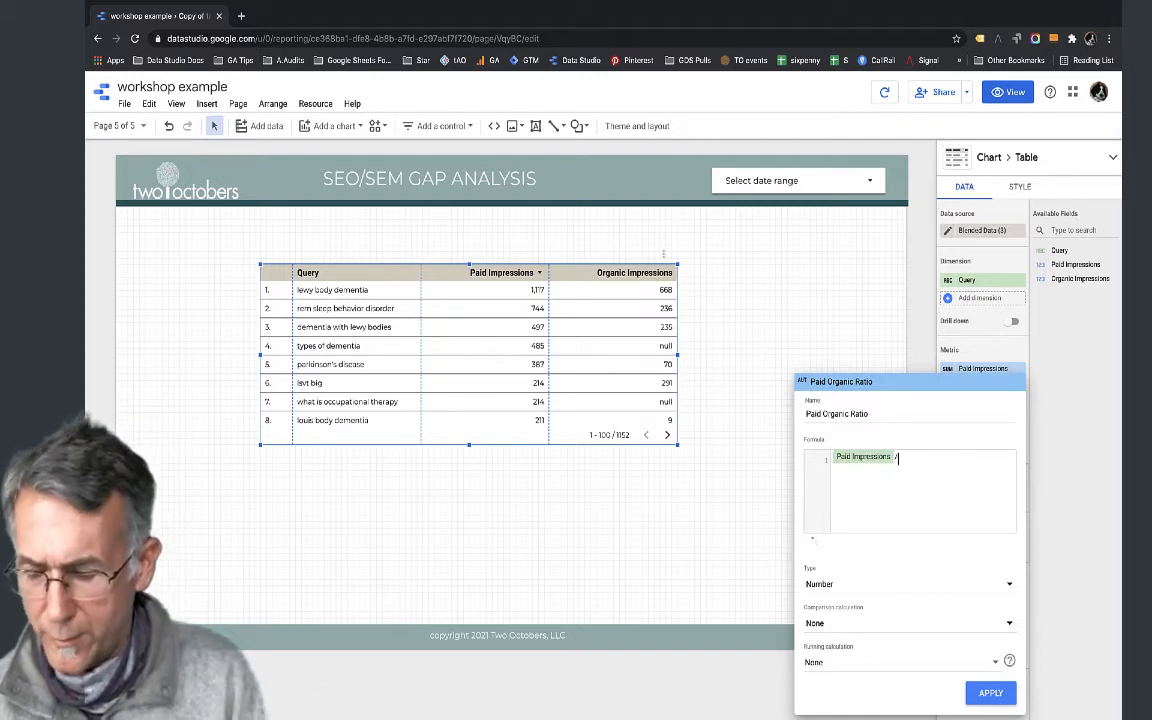
{"action": "type", "text": "o"}
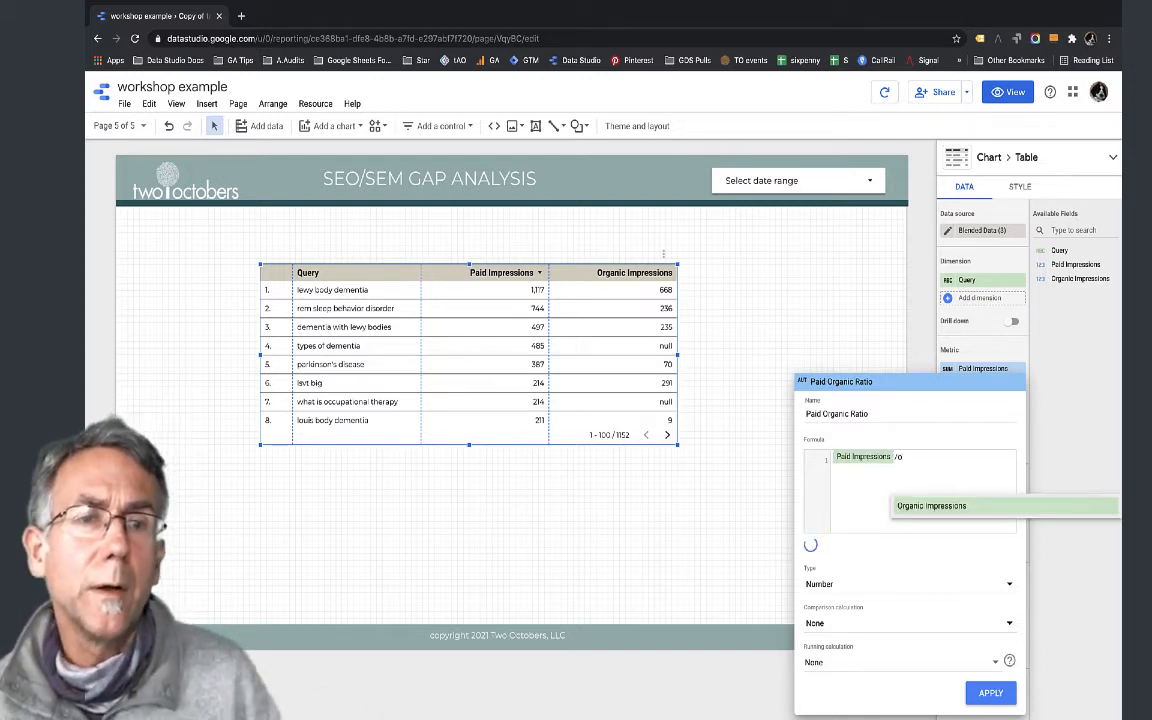
{"action": "key", "text": "Return"}
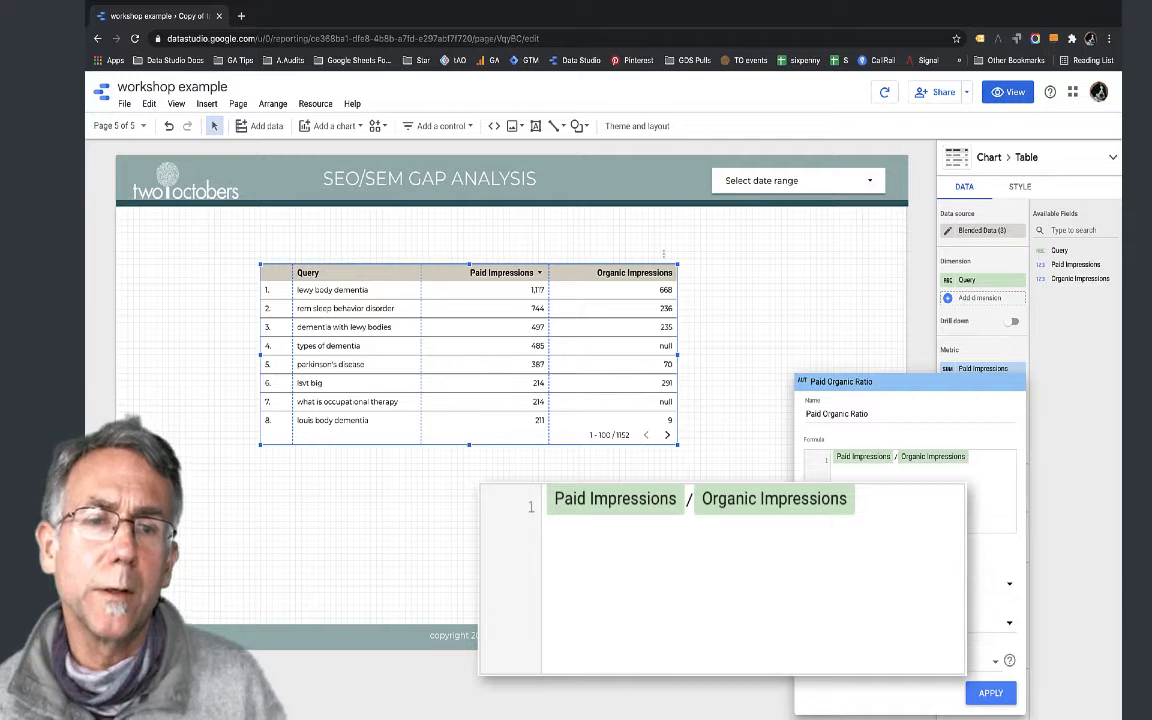
{"action": "left_click", "coordinate": [988, 694]}
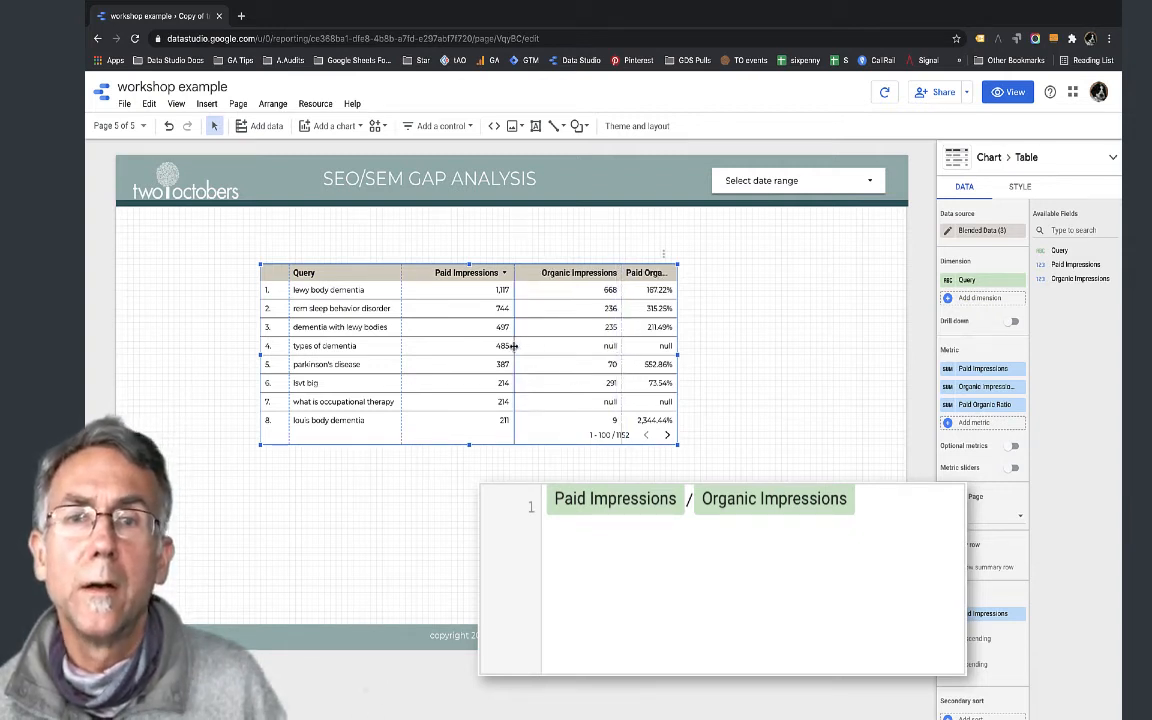
Step: Adjust the column widths to give Paid Organic Ratio more room, and extend the table upward and downward to fit more rows
{"action": "left_click_drag", "start_coordinate": [401, 342], "coordinate": [413, 342]}
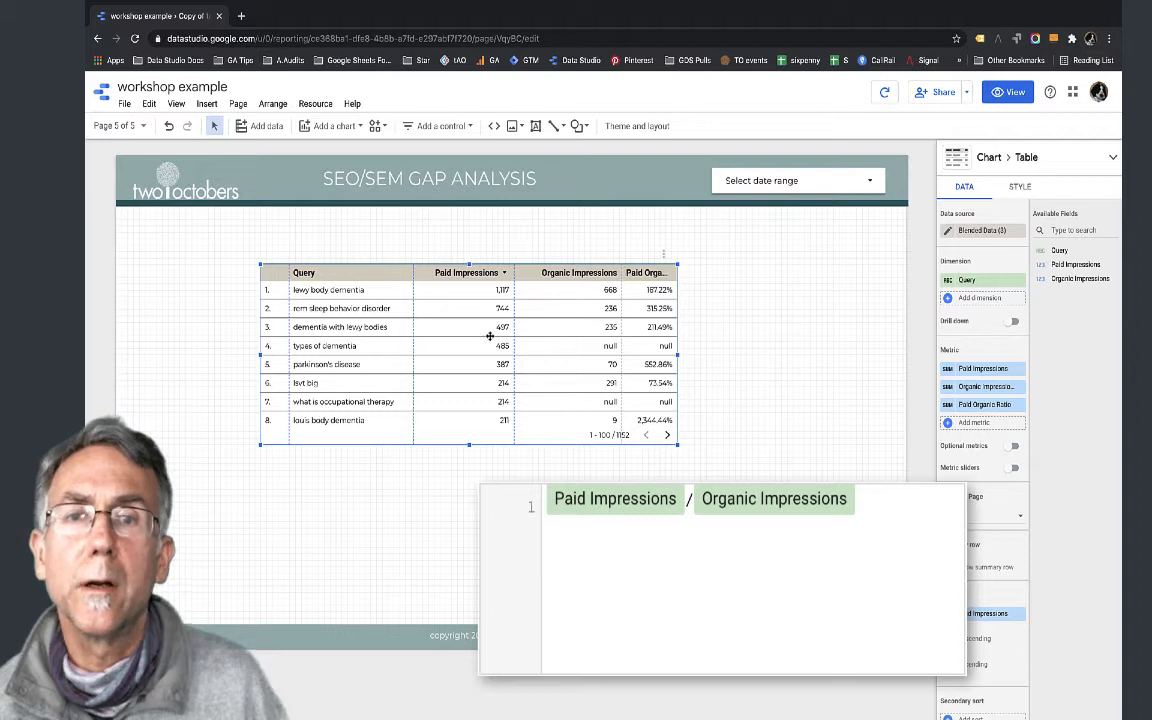
{"action": "left_click_drag", "start_coordinate": [511, 329], "coordinate": [502, 328]}
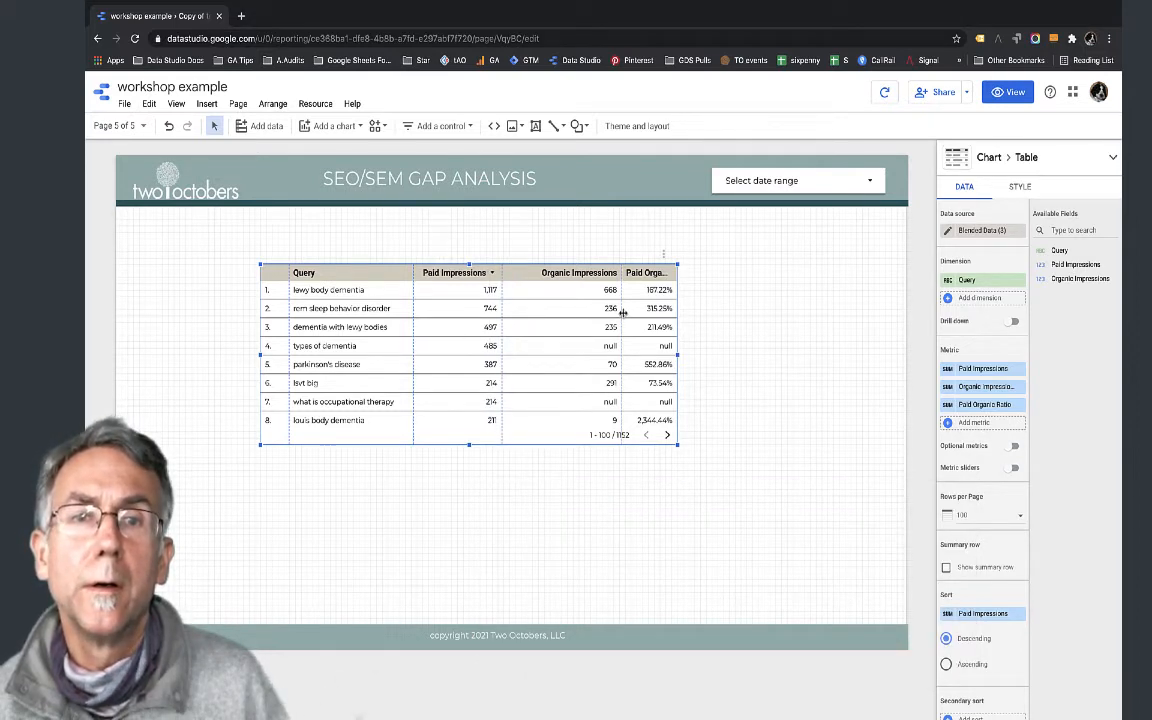
{"action": "left_click_drag", "start_coordinate": [604, 314], "coordinate": [602, 314]}
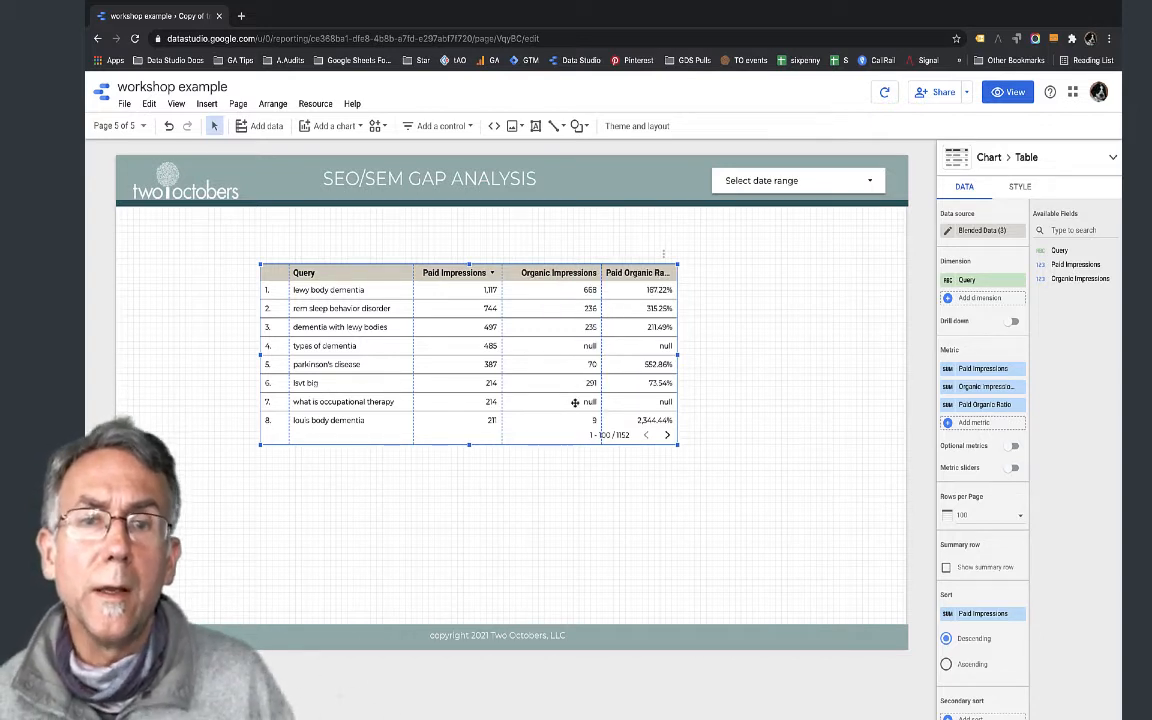
{"action": "left_click_drag", "start_coordinate": [468, 447], "coordinate": [468, 578]}
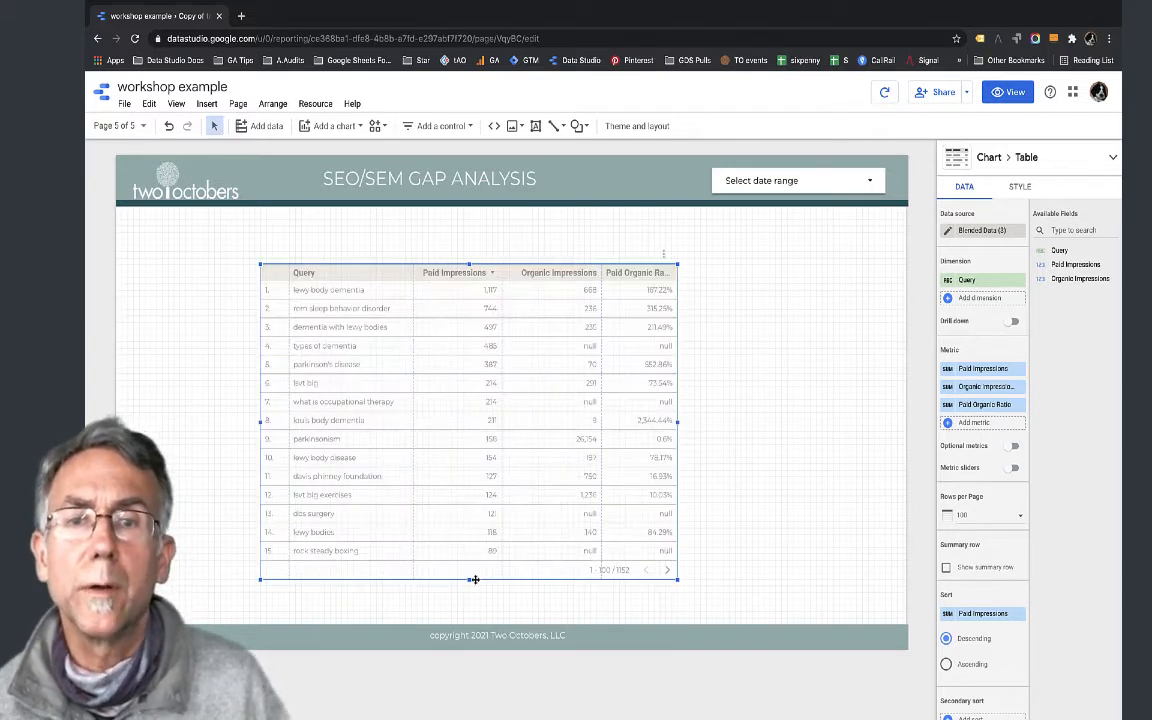
{"action": "left_click_drag", "start_coordinate": [476, 268], "coordinate": [465, 231]}
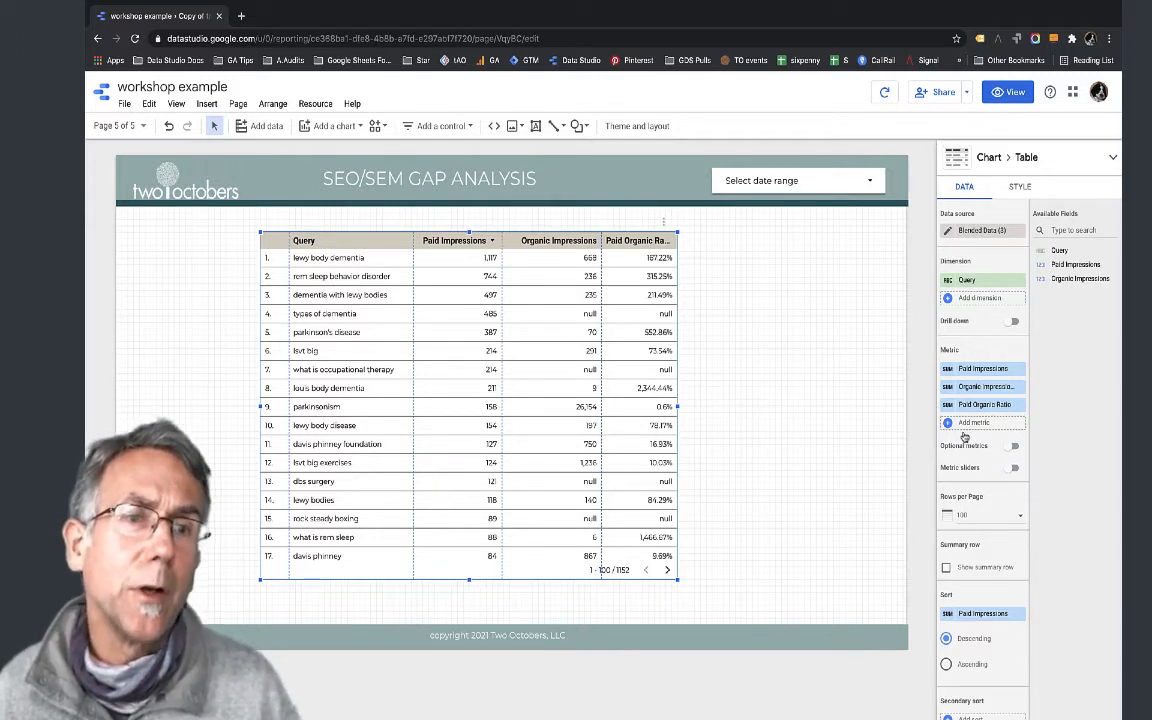
Step: Sort the table by the calculated paid-to-organic ratio in descending order and preview the report in view mode
{"action": "left_click", "coordinate": [980, 615]}
{"action": "left_click", "coordinate": [966, 606]}
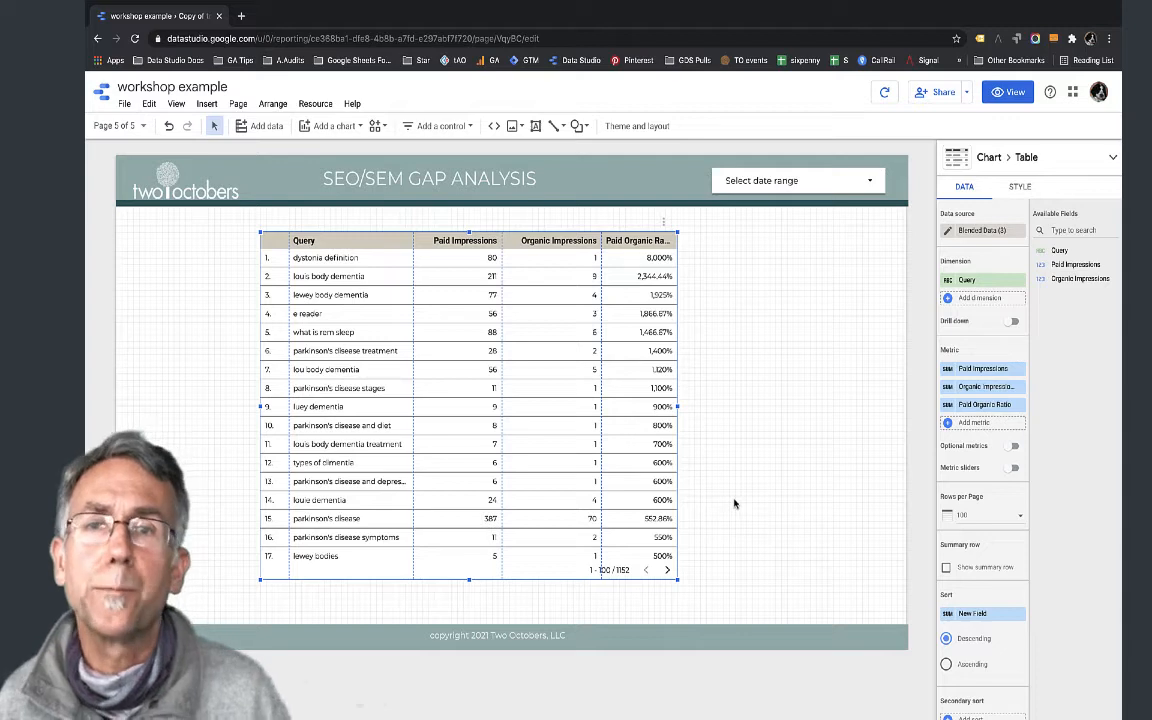
{"action": "left_click", "coordinate": [1013, 92]}
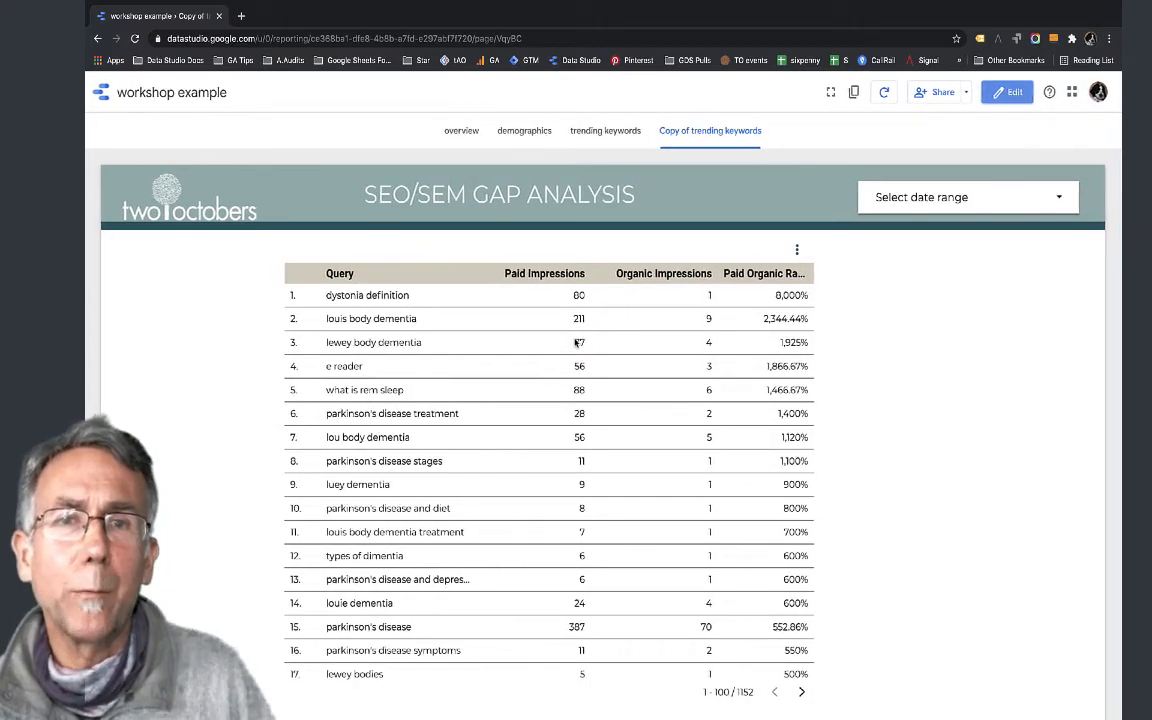
Step: Return to editing and add Average Position as a metric of the sample - gsc source in the table's blend, then save and close it
{"action": "left_click", "coordinate": [1006, 93]}
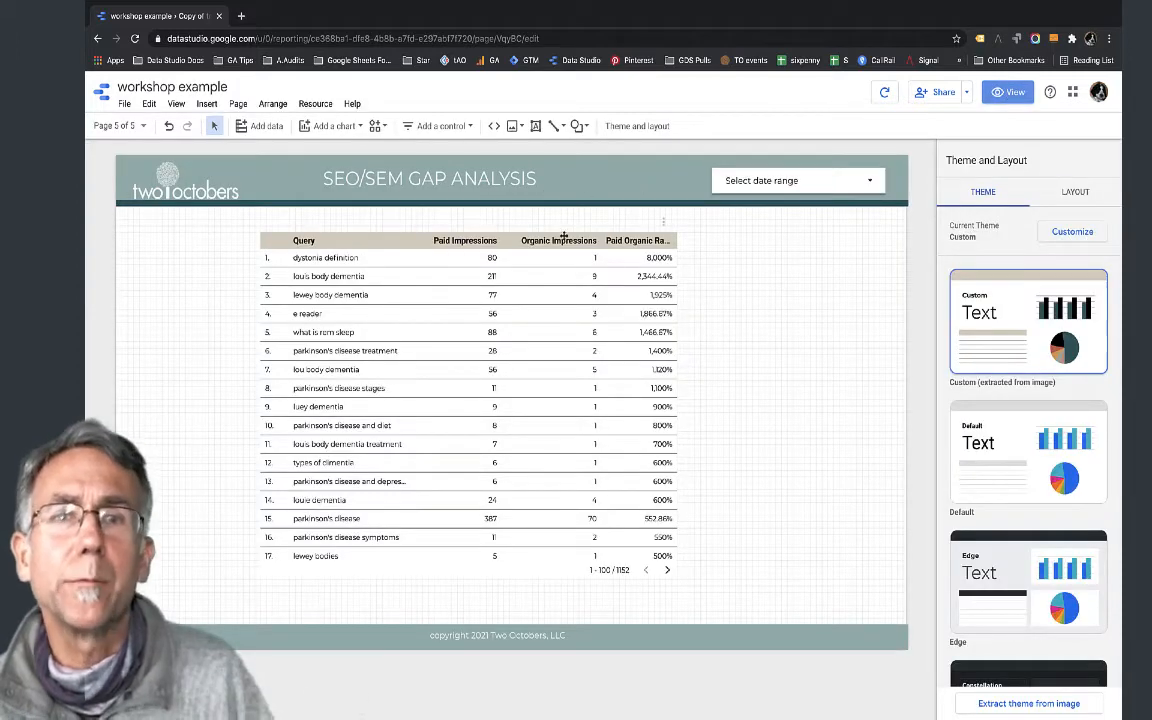
{"action": "left_click", "coordinate": [542, 315]}
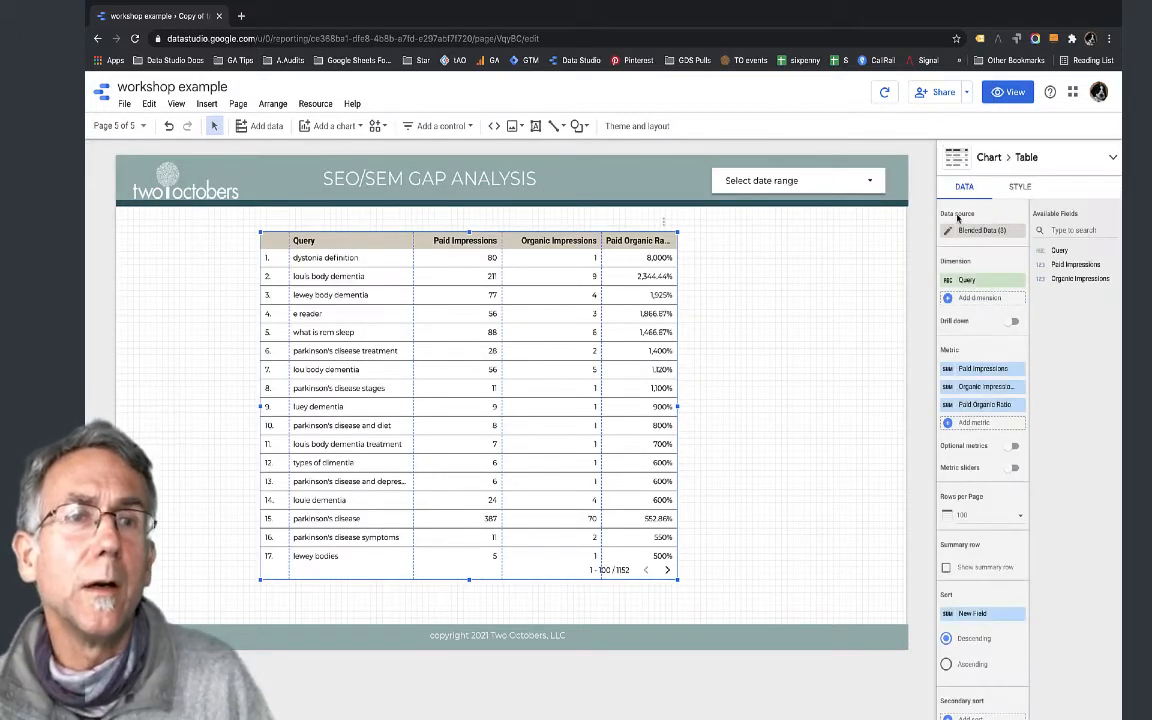
{"action": "left_click", "coordinate": [947, 231]}
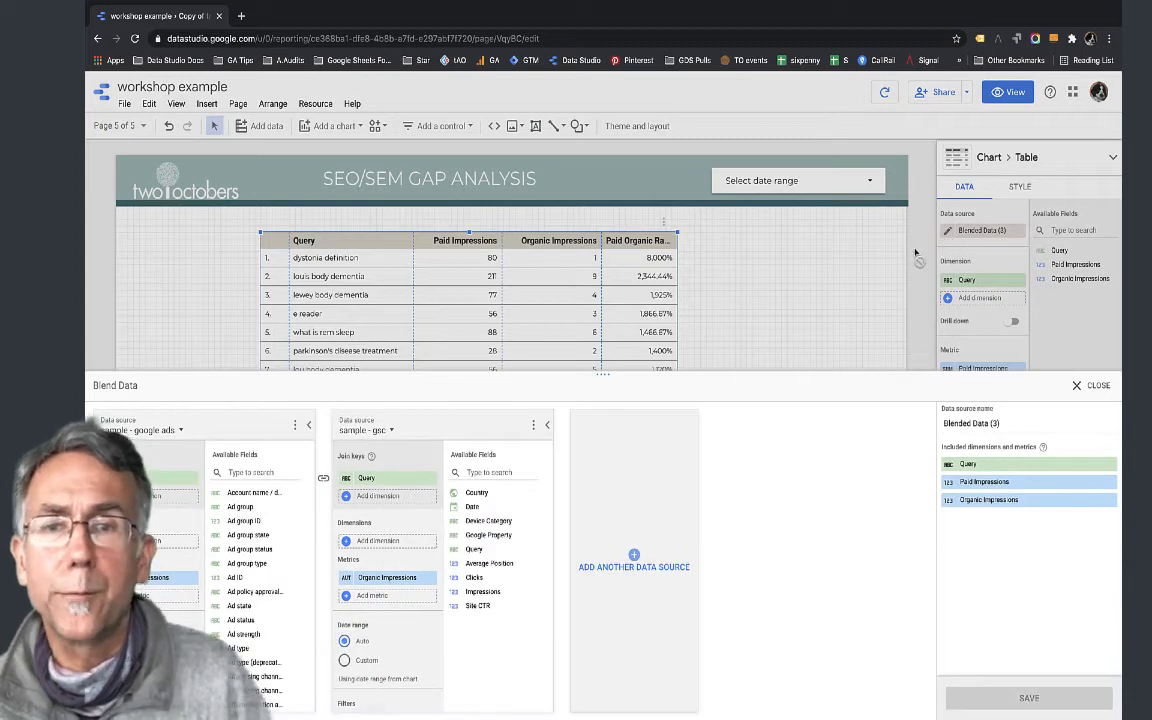
{"action": "left_click", "coordinate": [373, 596]}
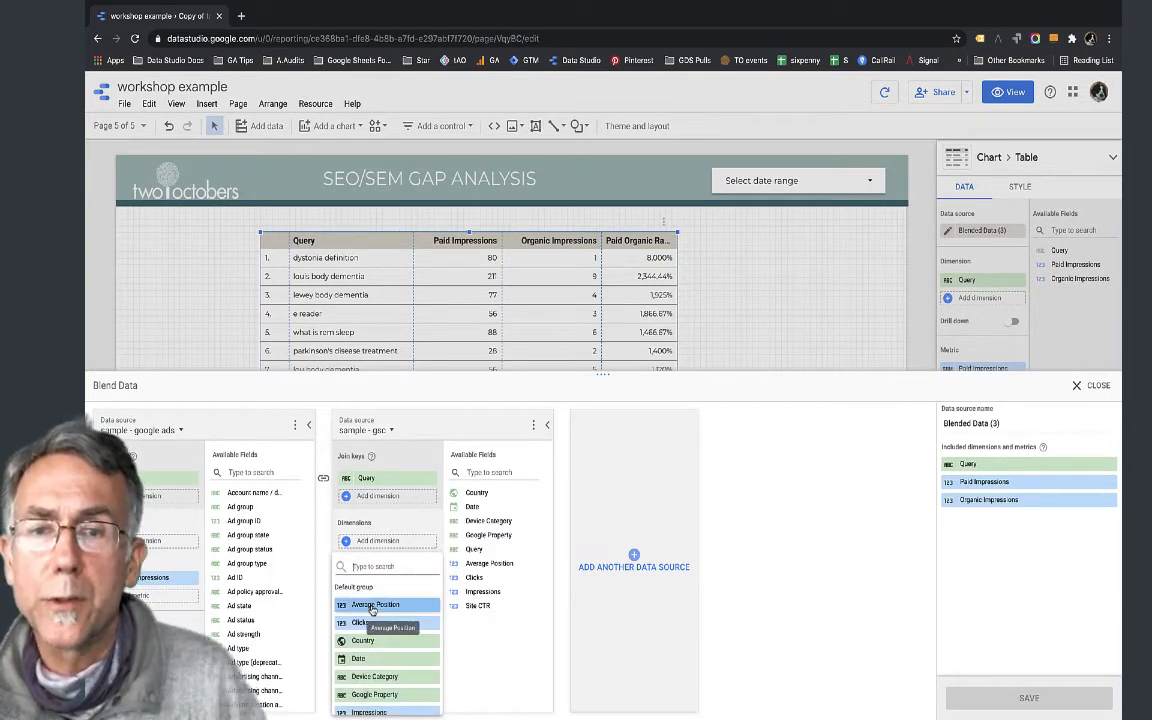
{"action": "left_click", "coordinate": [375, 604]}
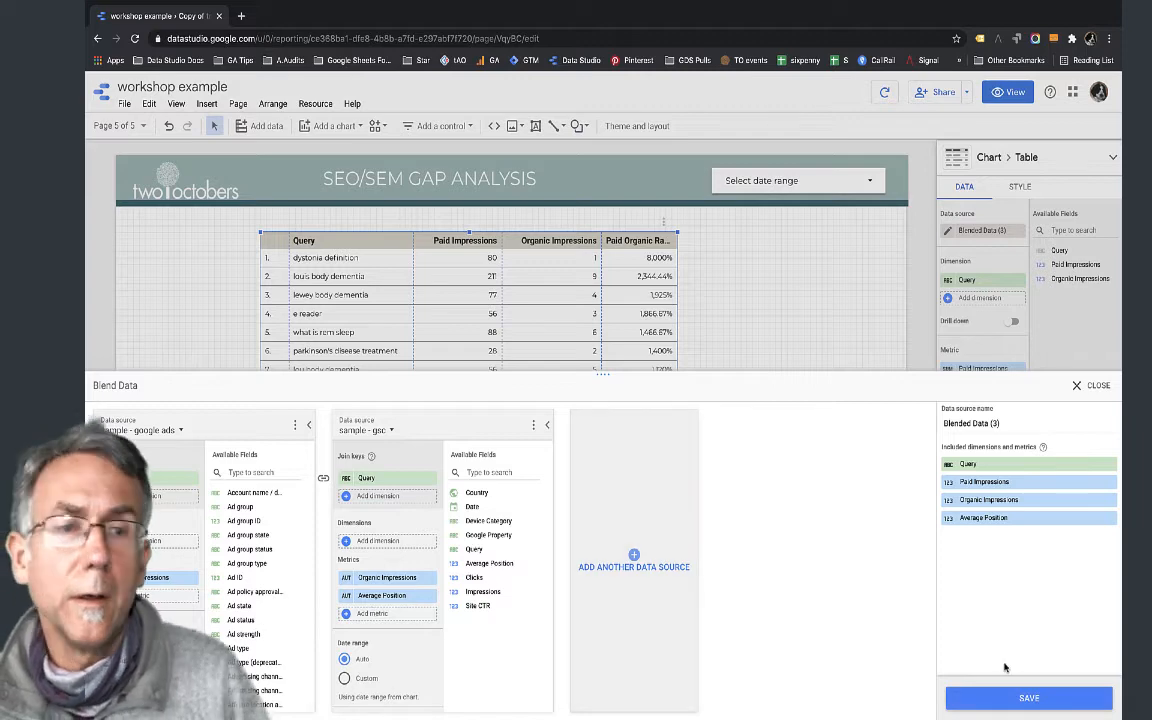
{"action": "left_click", "coordinate": [1030, 699]}
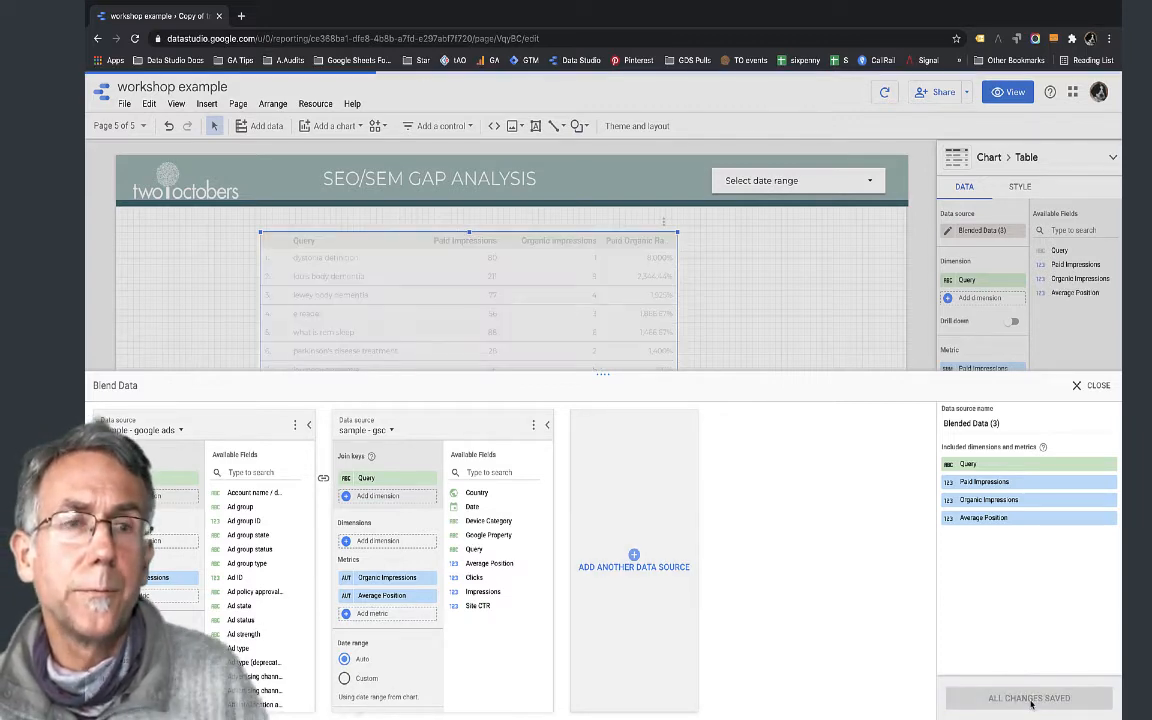
{"action": "left_click", "coordinate": [1088, 386]}
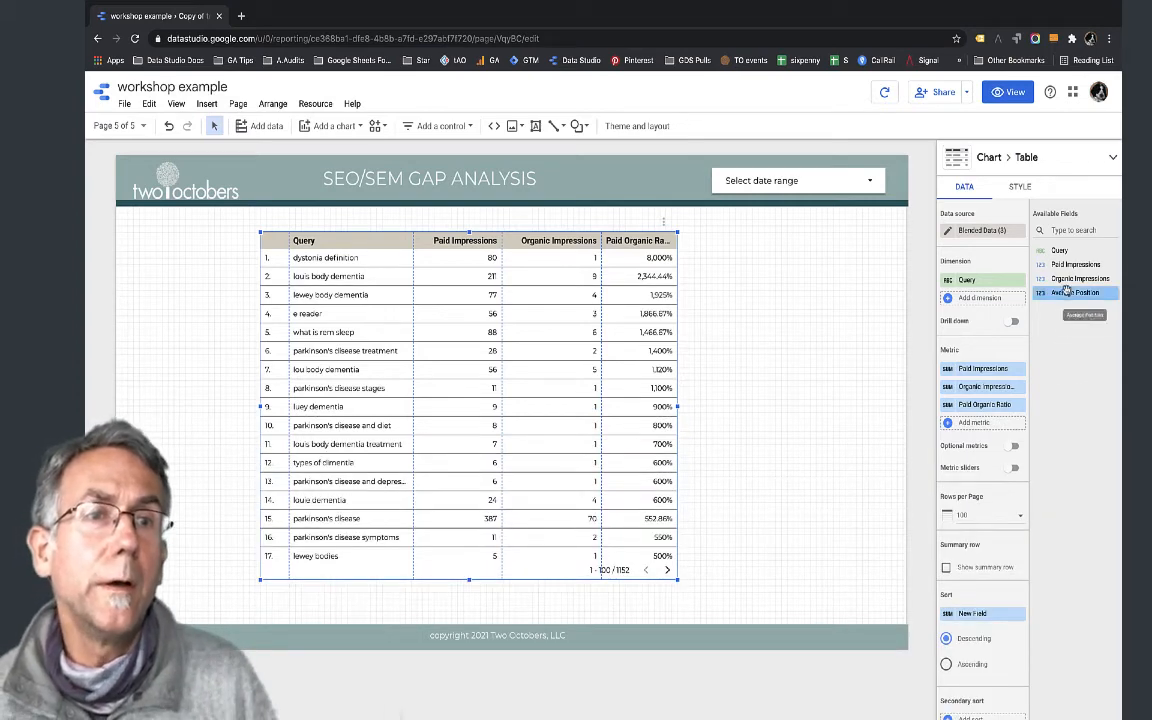
Step: Insert Average Position before Paid Organic Ratio in the table's metrics and widen the table to the right
{"action": "left_click_drag", "start_coordinate": [1075, 292], "coordinate": [982, 404]}
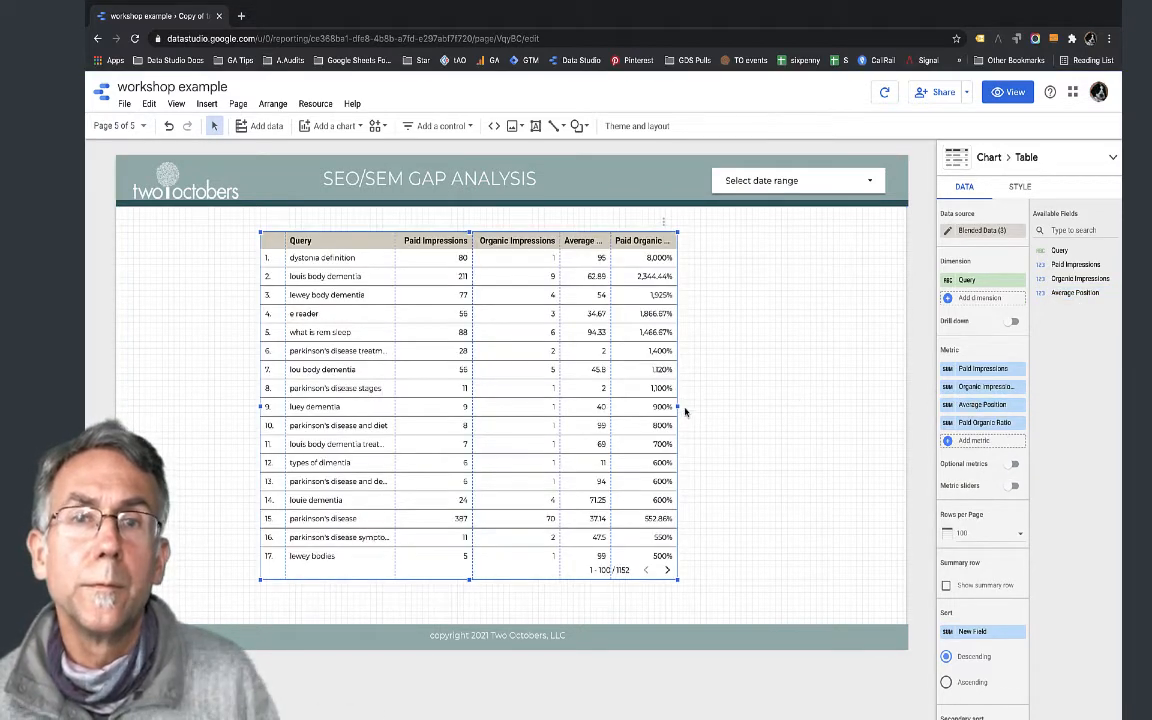
{"action": "left_click_drag", "start_coordinate": [679, 406], "coordinate": [783, 406]}
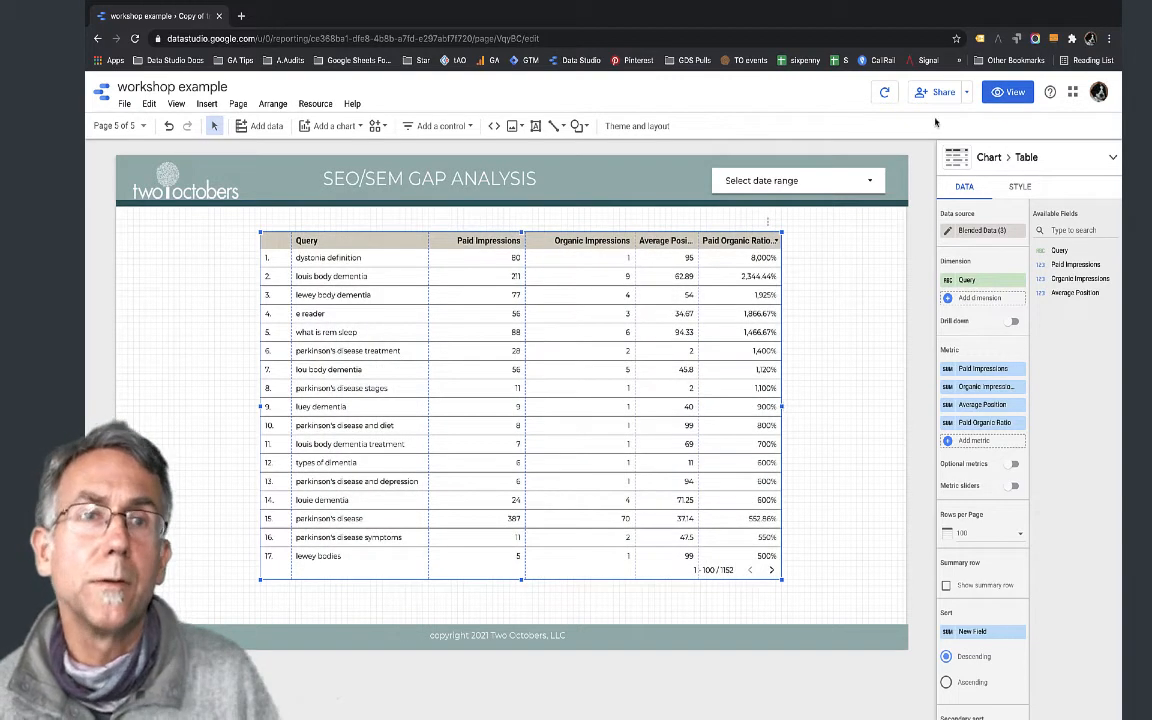
Step: Review the finished gap analysis table in view mode and re-sort it by Paid Organic Ratio in ascending order
{"action": "left_click", "coordinate": [1012, 92]}
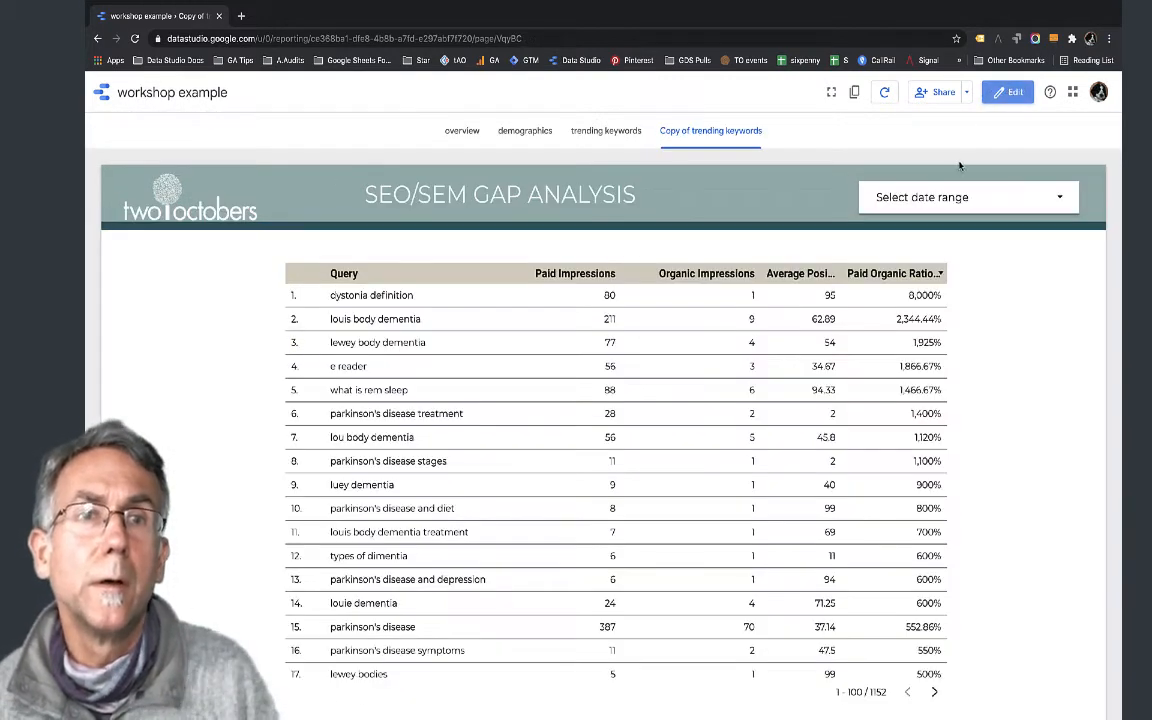
{"action": "scroll", "coordinate": [1002, 408], "scroll_direction": "down", "scroll_amount": 1}
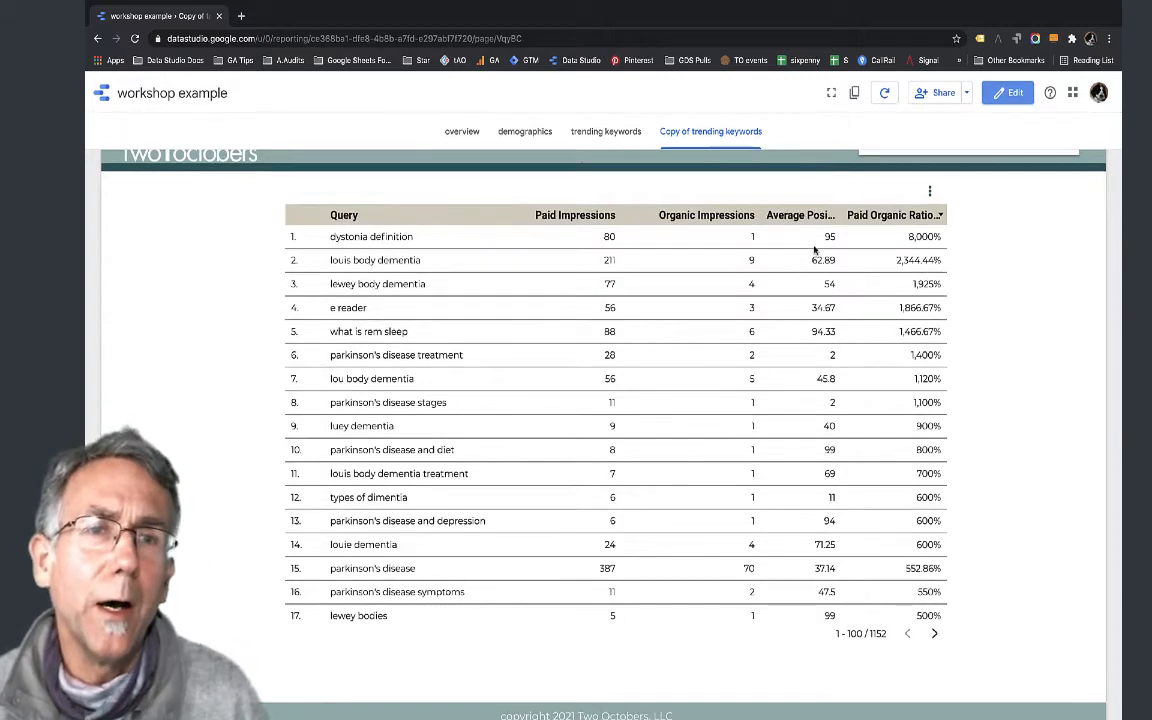
{"action": "scroll", "coordinate": [814, 245], "scroll_direction": "down", "scroll_amount": 1}
{"action": "scroll", "coordinate": [816, 244], "scroll_direction": "down", "scroll_amount": 1}
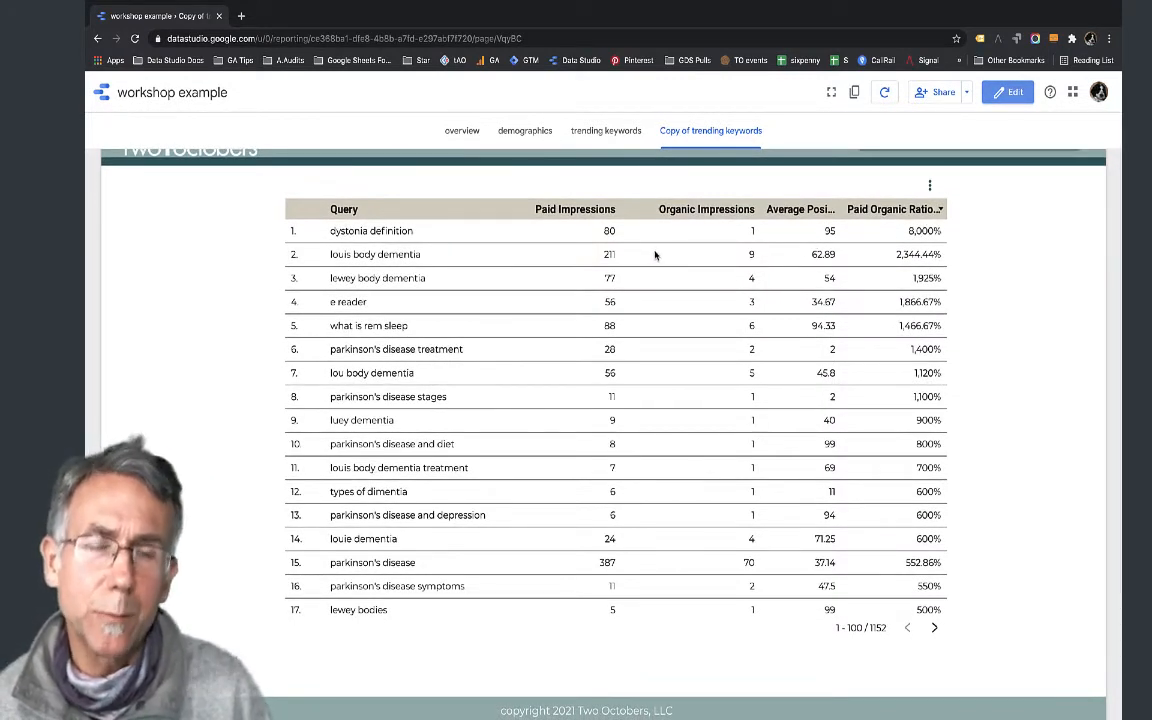
{"action": "left_click", "coordinate": [905, 211]}
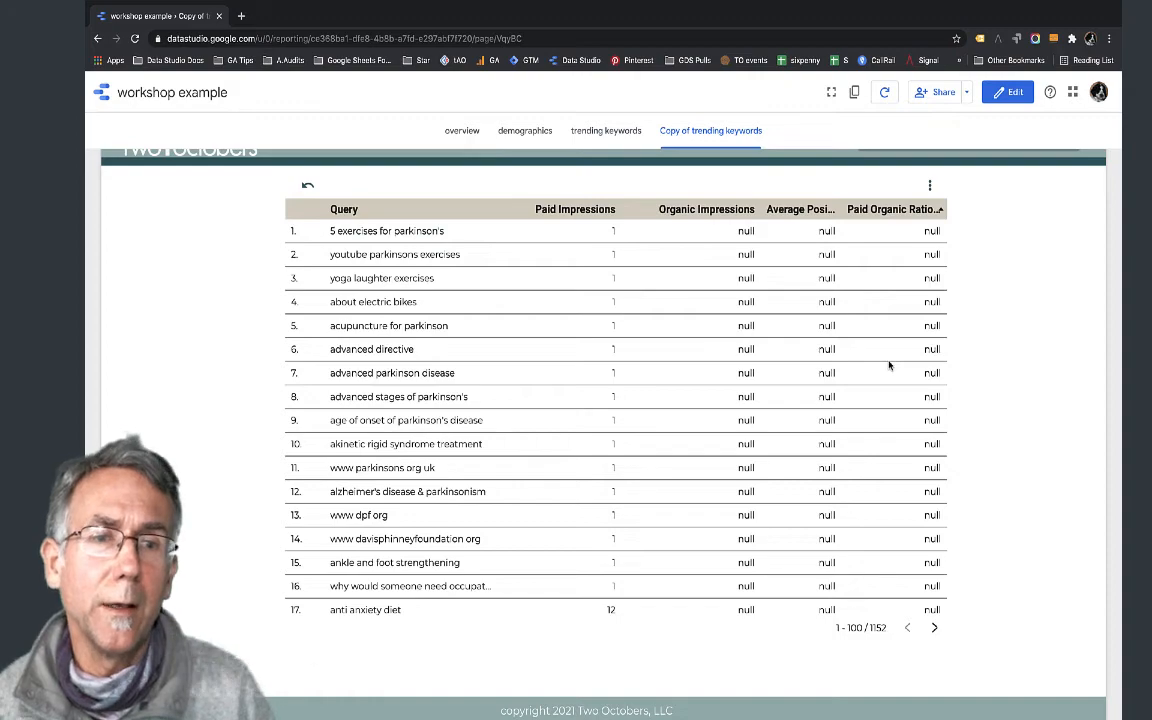
Step: Look through the queries lacking organic data, paging forward through the table to rows 601–700
{"action": "scroll", "coordinate": [889, 366], "scroll_direction": "down", "scroll_amount": 9}
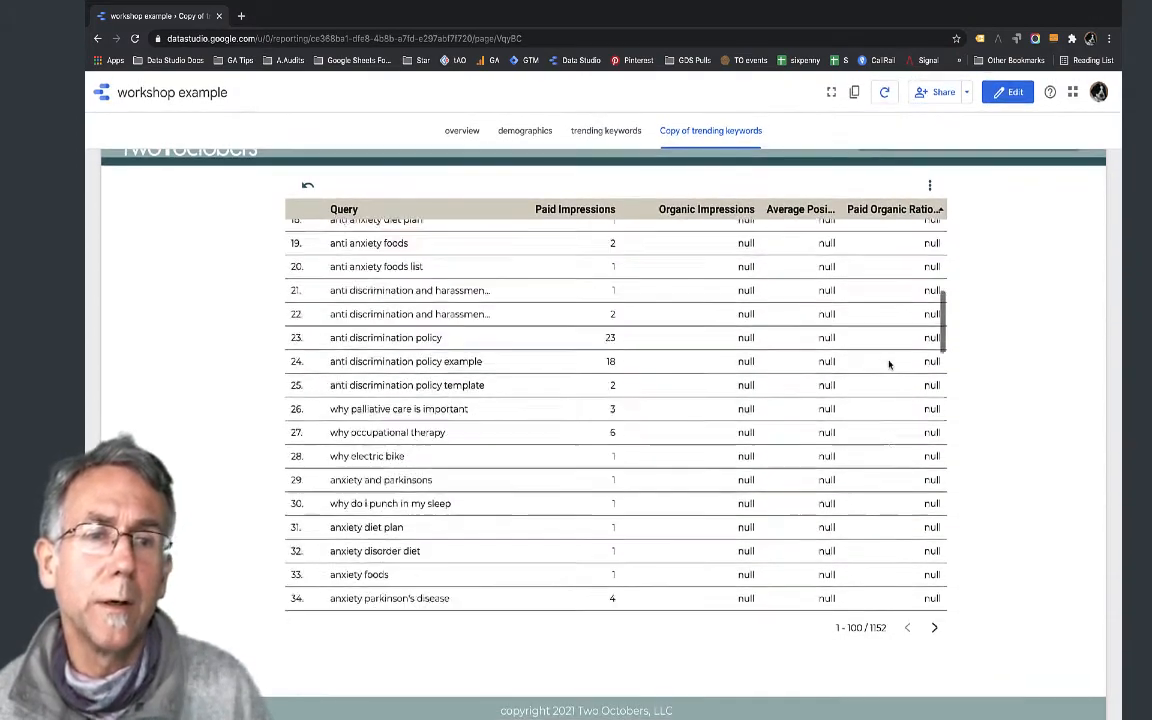
{"action": "scroll", "coordinate": [887, 362], "scroll_direction": "down", "scroll_amount": 20}
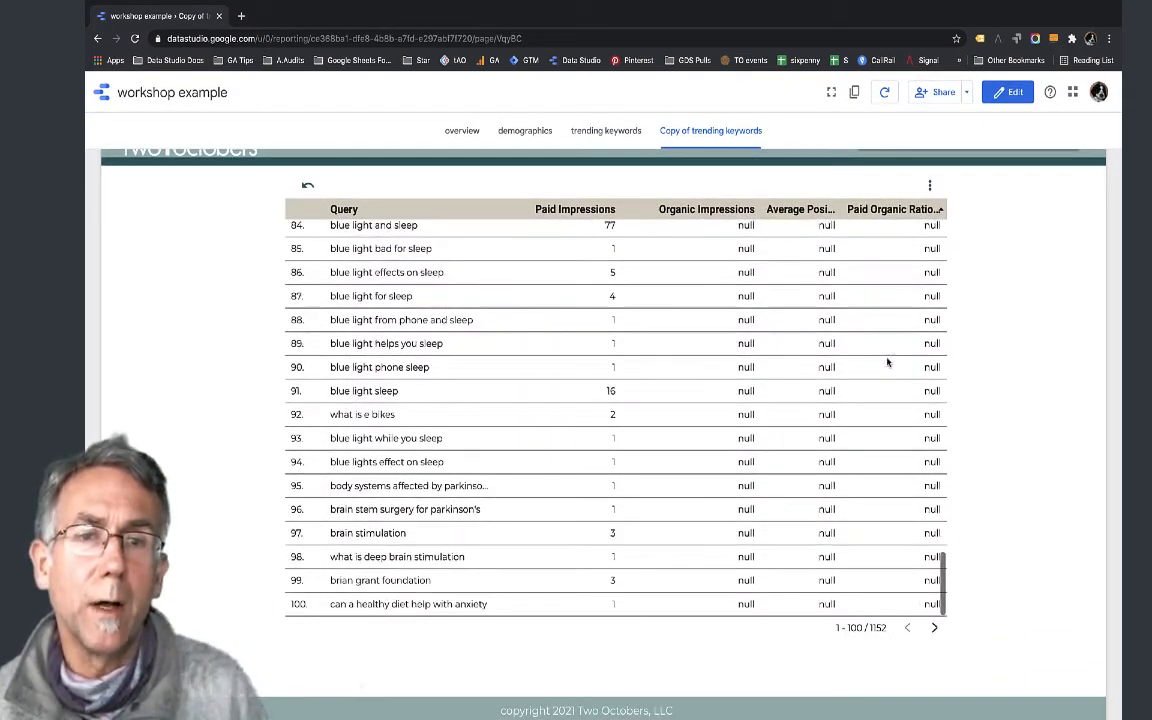
{"action": "left_click", "coordinate": [934, 628]}
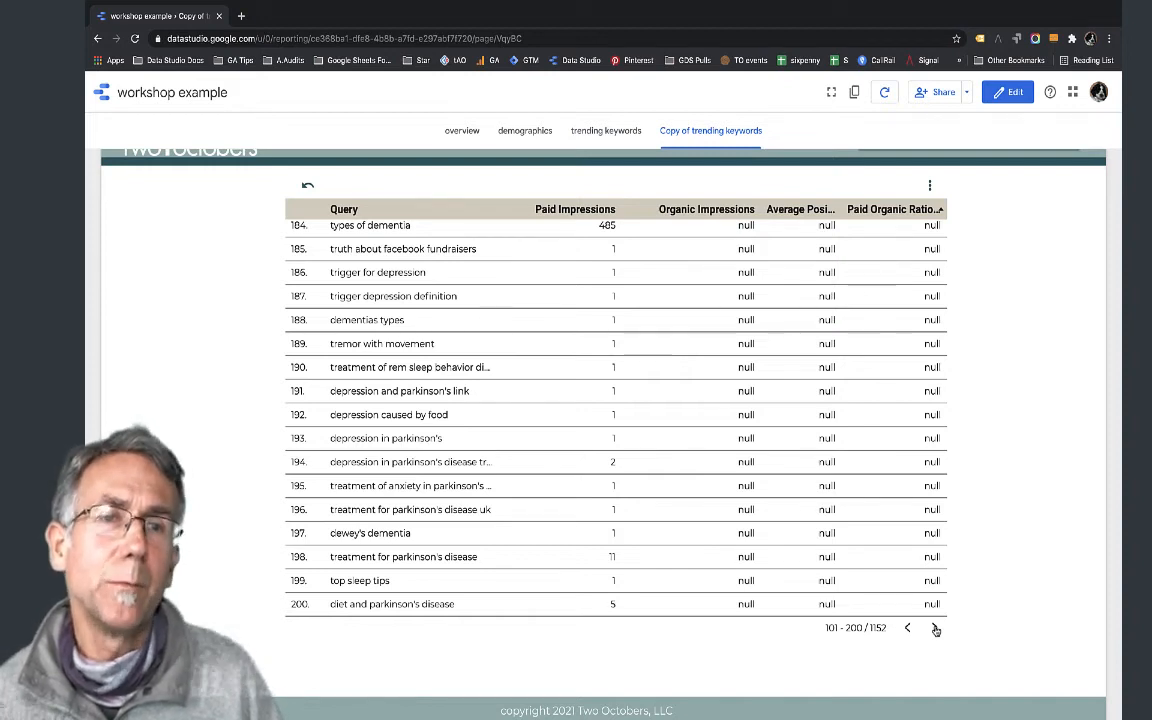
{"action": "left_click", "coordinate": [935, 628]}
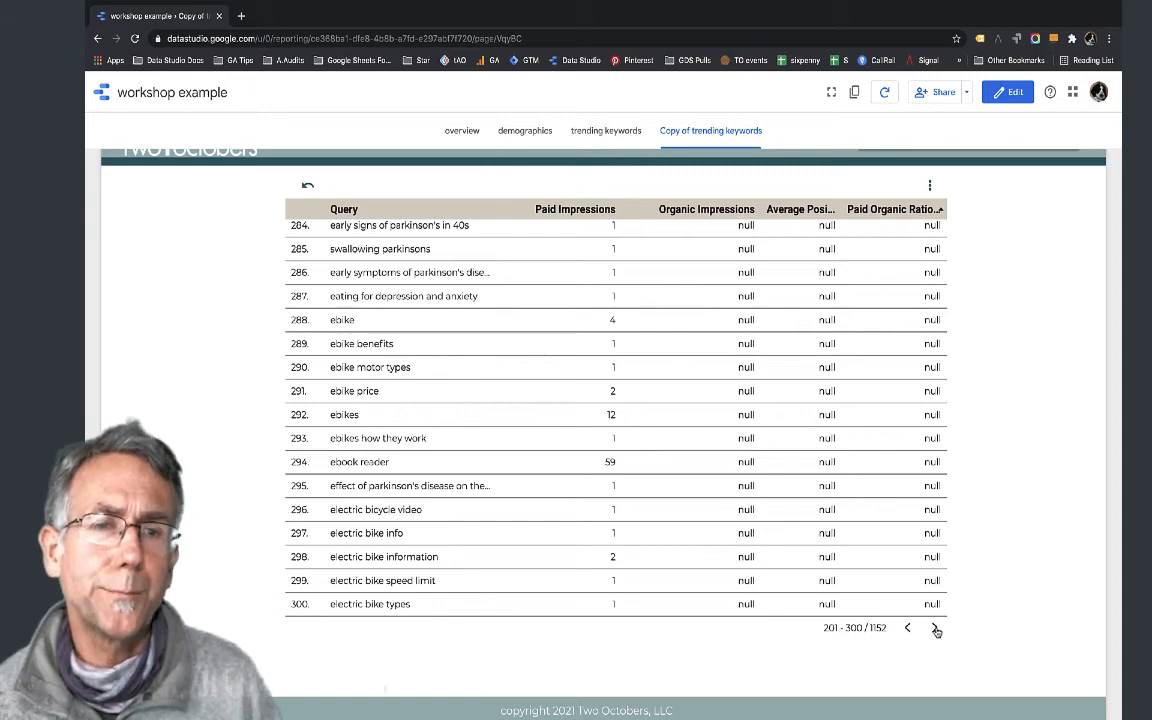
{"action": "left_click", "coordinate": [936, 629]}
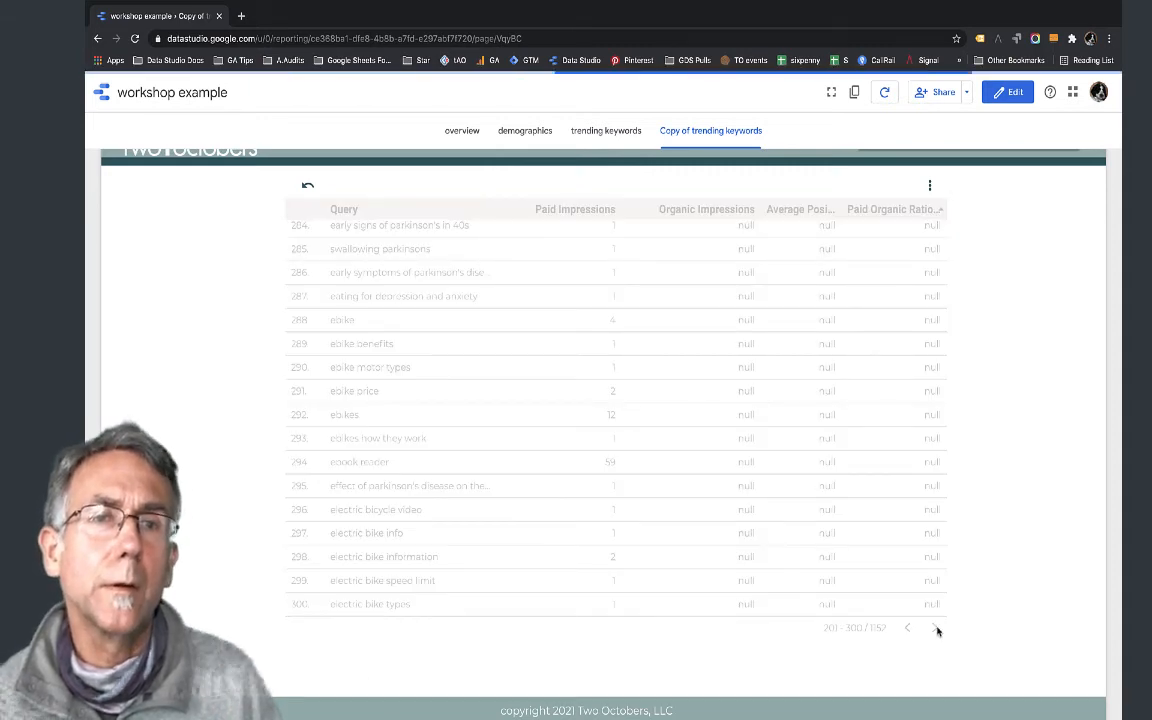
{"action": "left_click", "coordinate": [936, 629]}
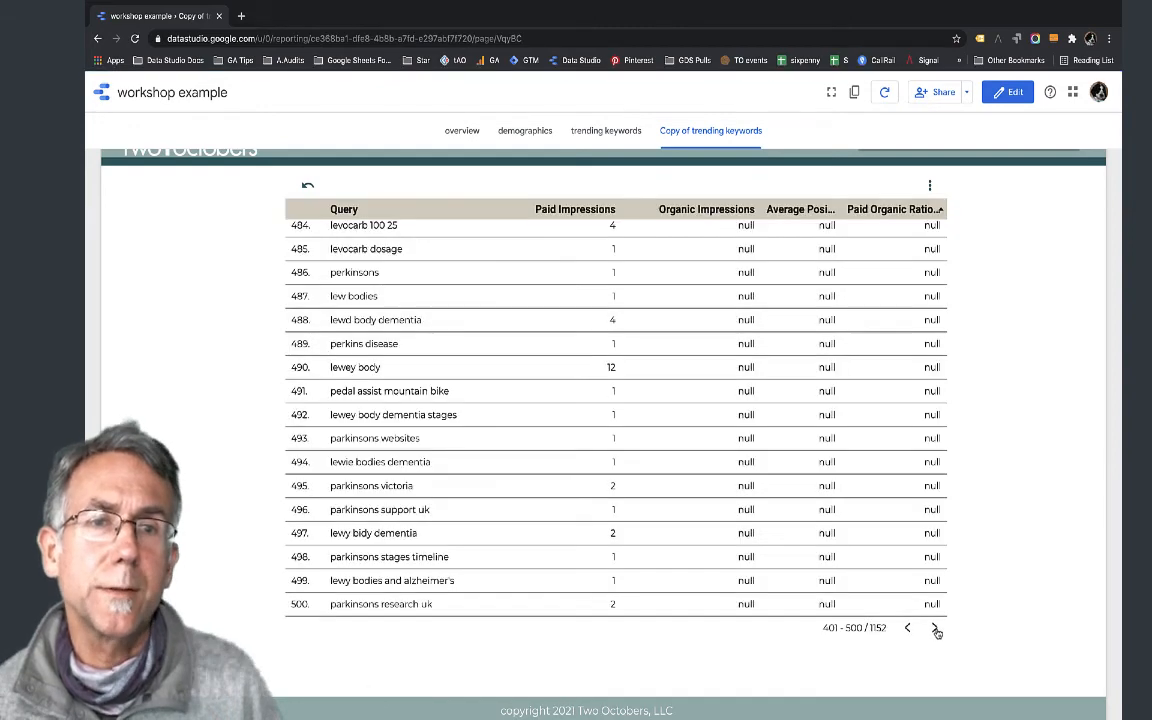
{"action": "left_click", "coordinate": [936, 629]}
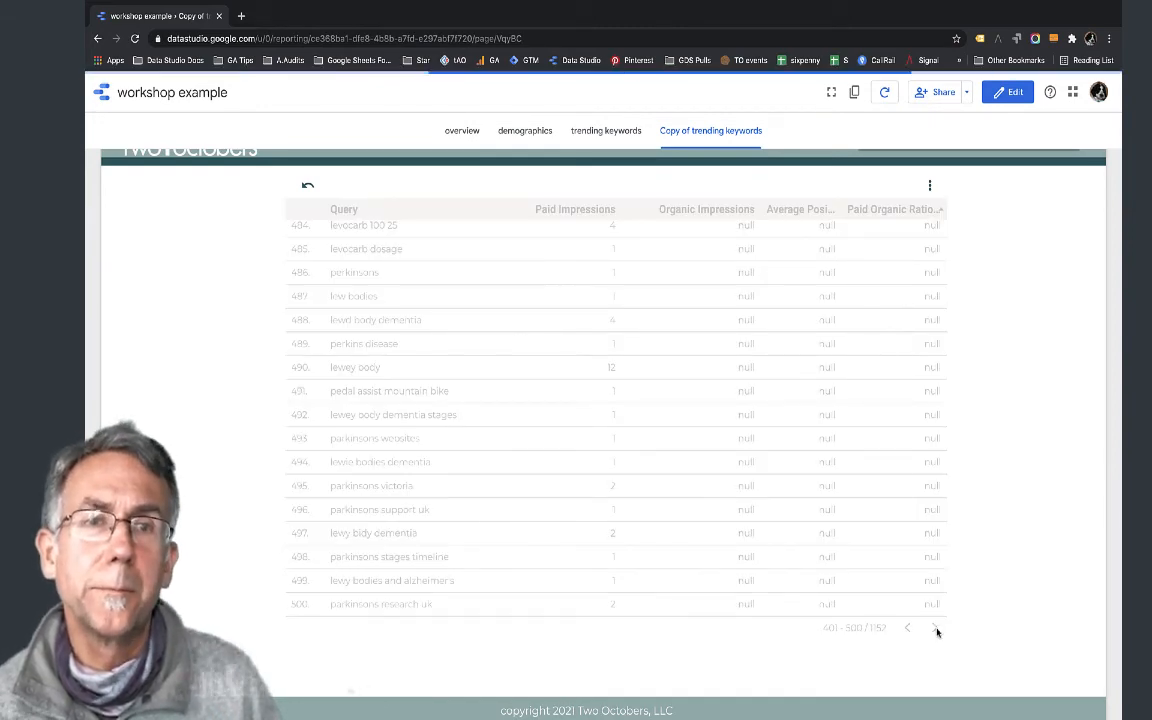
{"action": "left_click", "coordinate": [936, 629]}
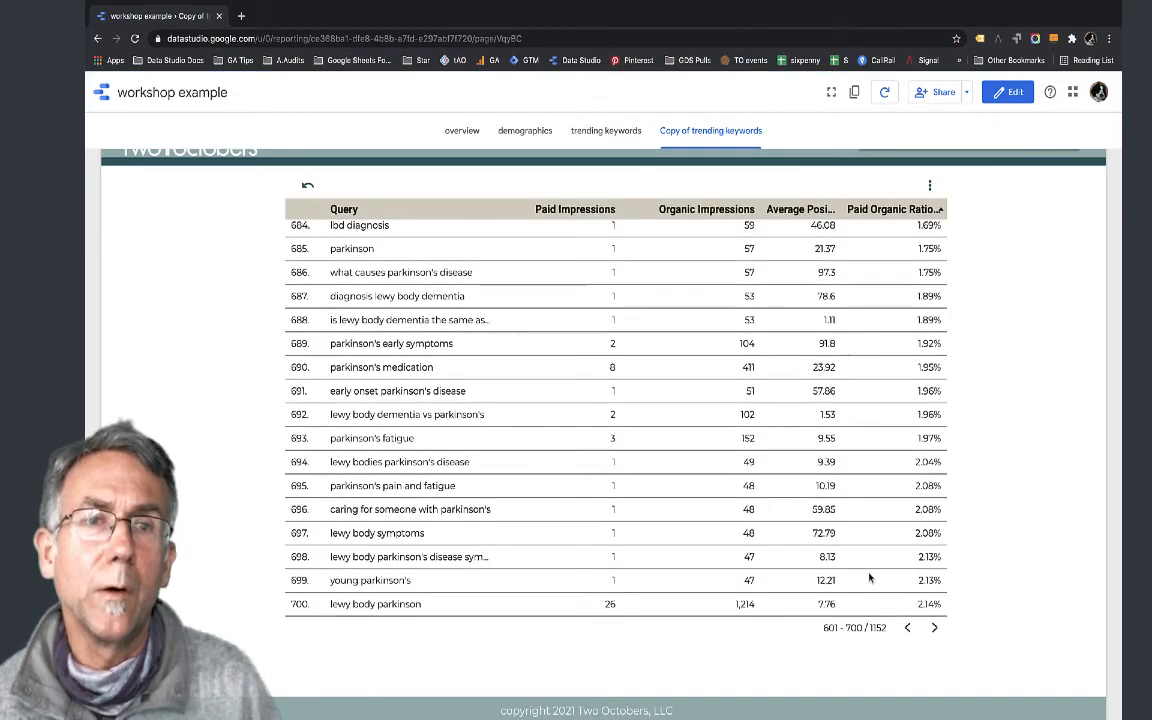
Step: Examine the queries with the lowest Paid Organic Ratio within rows 601–700, comparing their paid impressions, organic impressions and average position
{"action": "scroll", "coordinate": [870, 578], "scroll_direction": "up", "scroll_amount": 5}
{"action": "scroll", "coordinate": [870, 578], "scroll_direction": "up", "scroll_amount": 8}
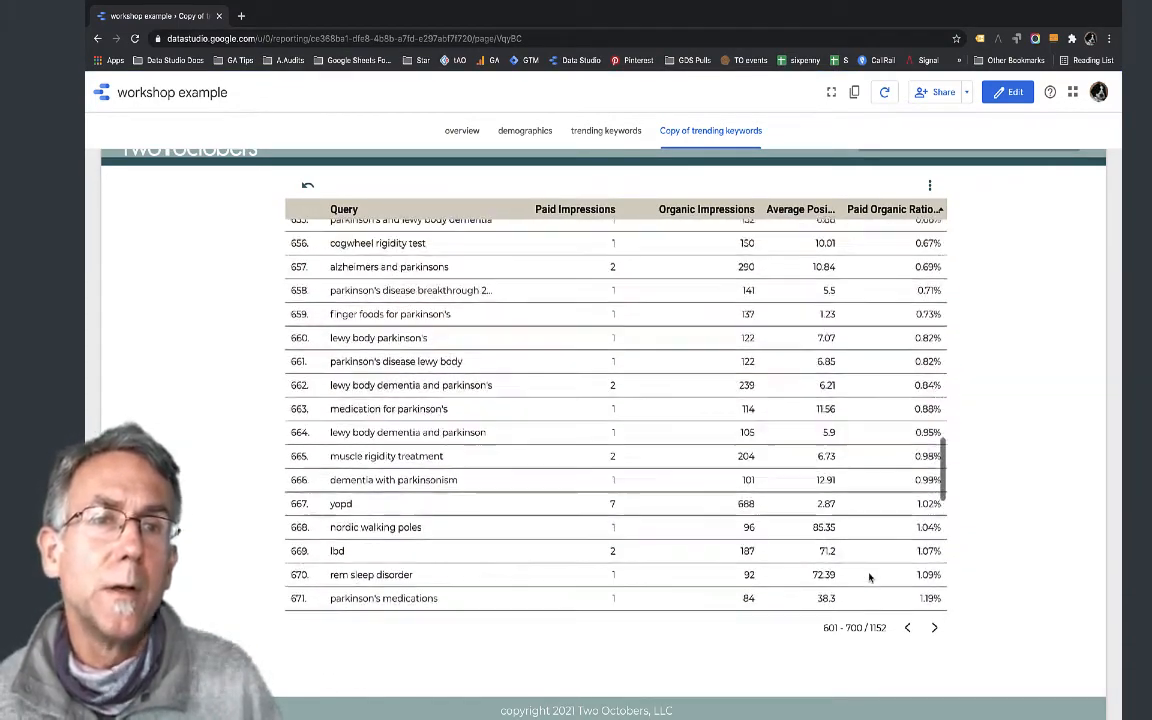
{"action": "scroll", "coordinate": [870, 578], "scroll_direction": "up", "scroll_amount": 1}
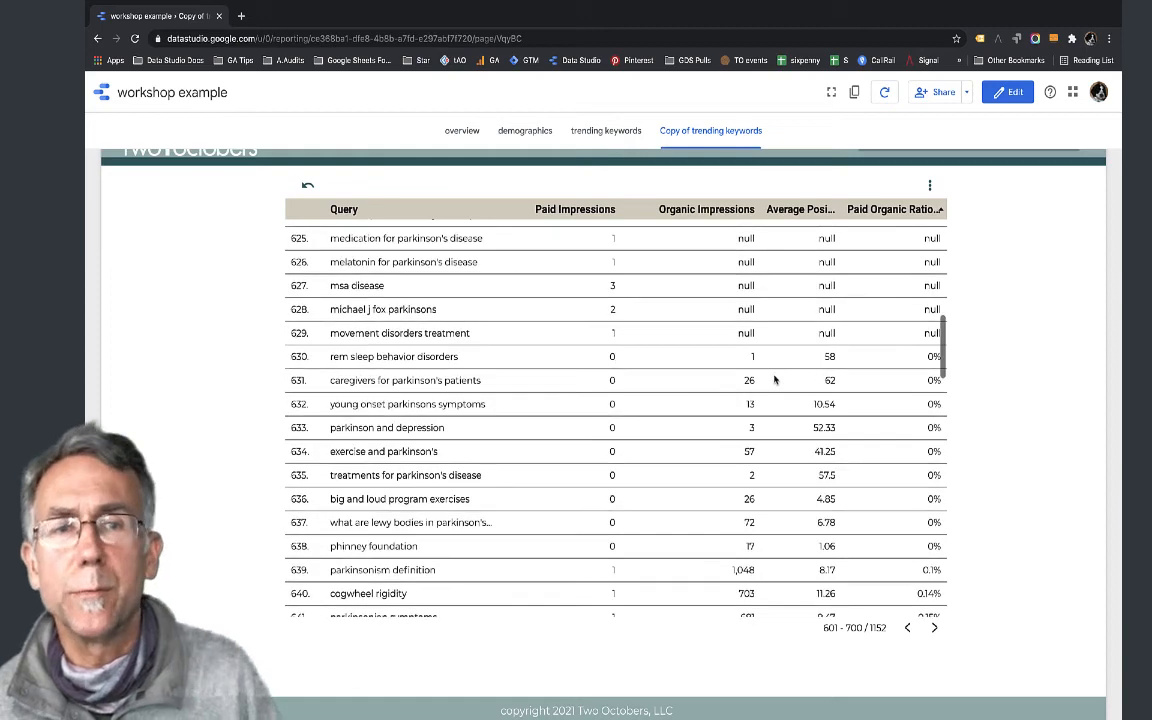
{"action": "scroll", "coordinate": [773, 380], "scroll_direction": "down", "scroll_amount": 2}
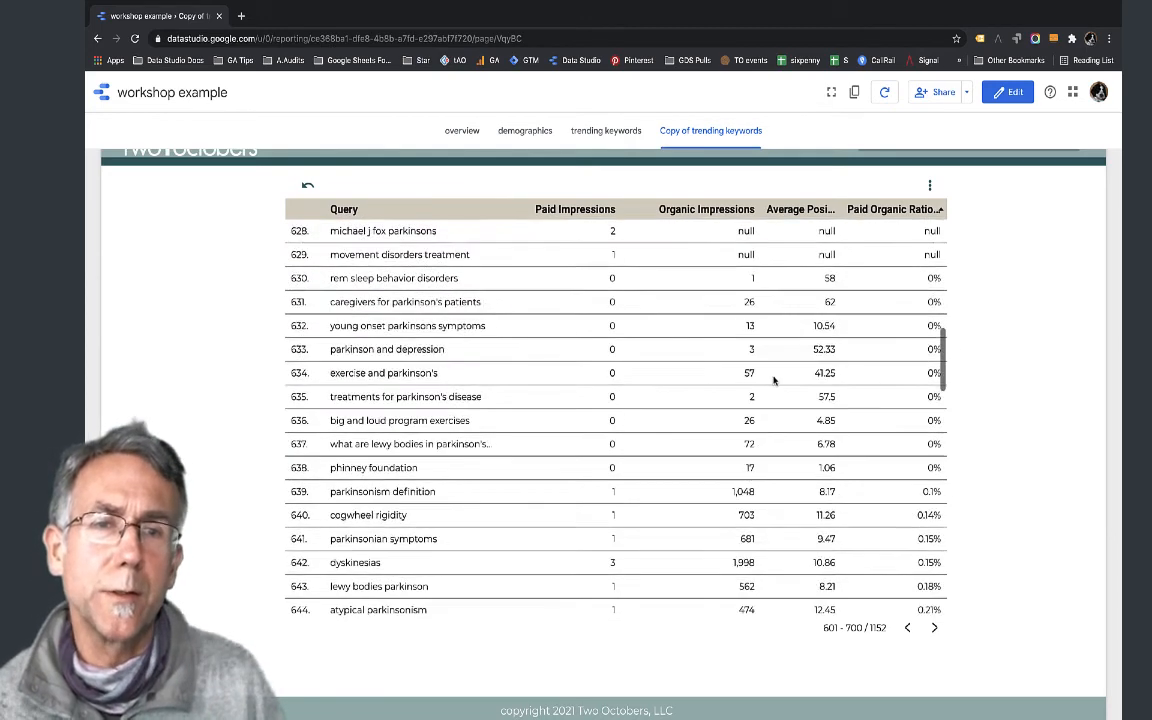